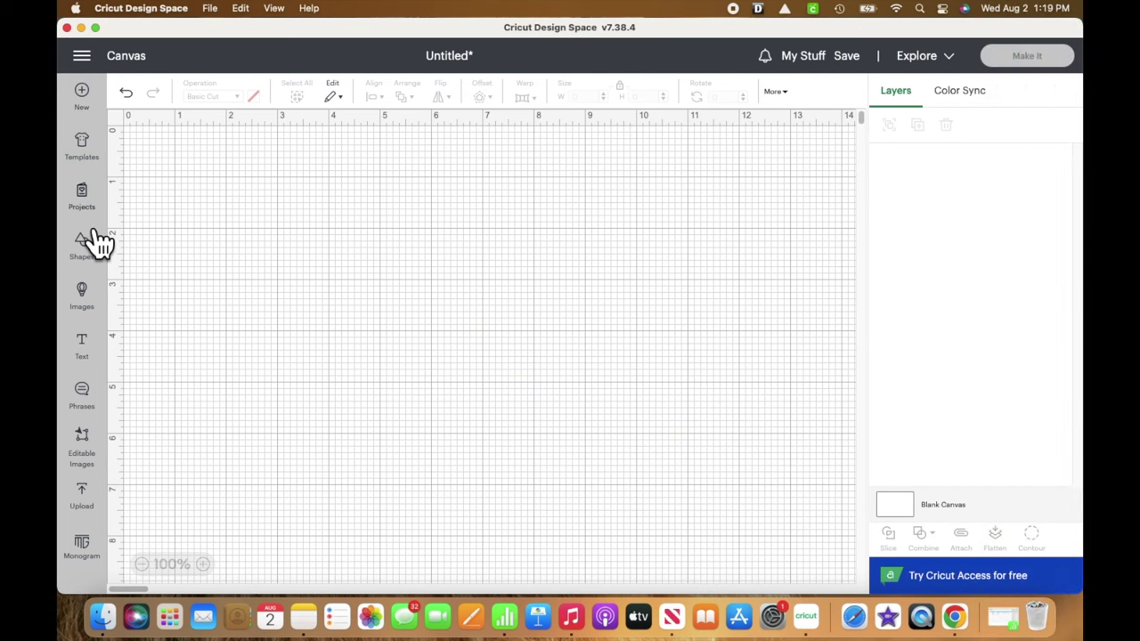
Step: Add a square shape to the canvas and move it to an open area beyond the 7-inch mark
click(81, 245)
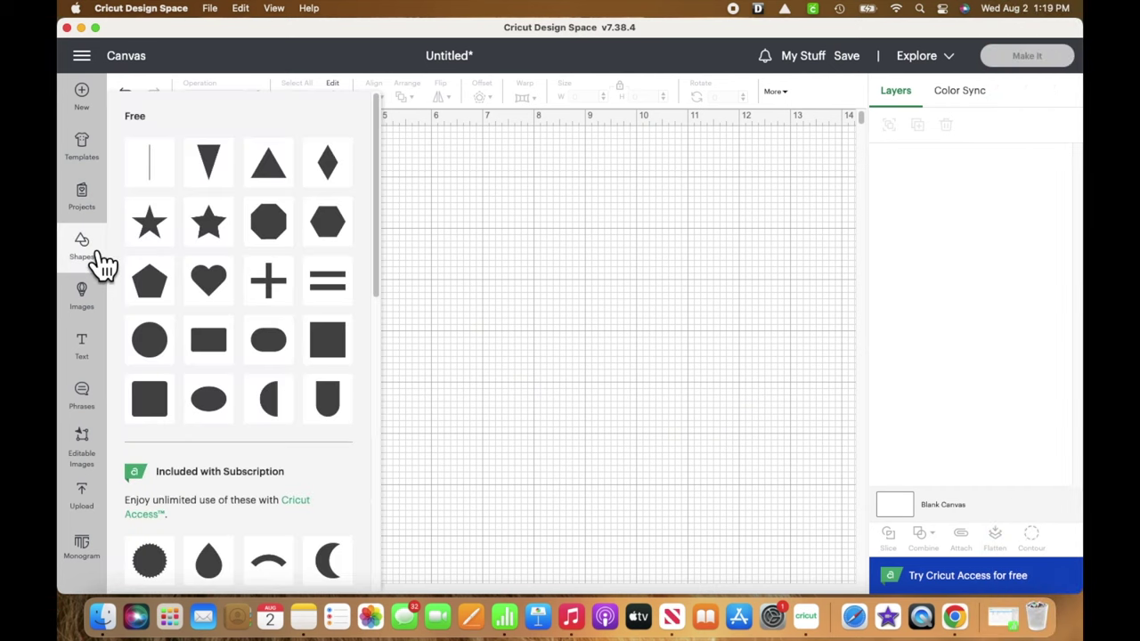
click(358, 356)
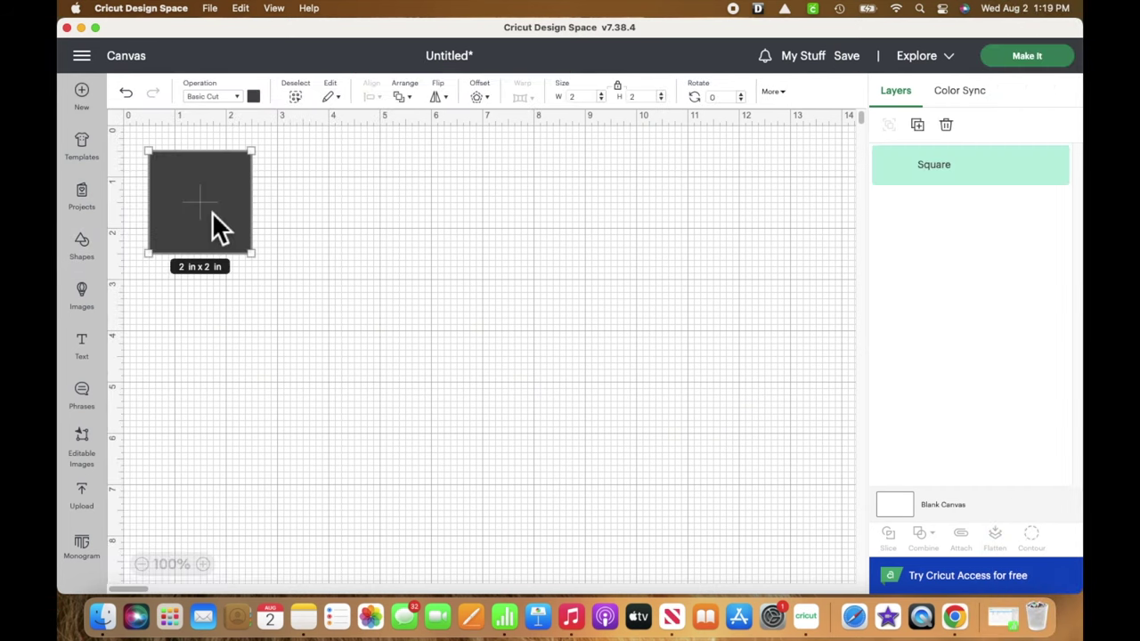
drag(212, 212, 567, 220)
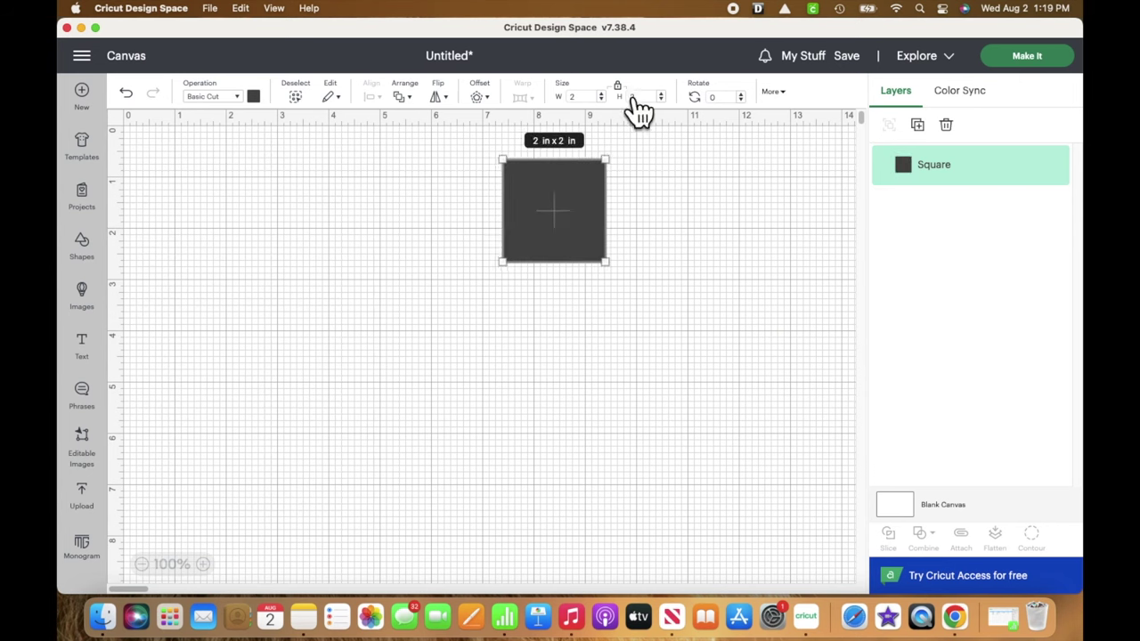
Step: Unlock the square's proportions and resize it to 4.25 in wide by 5.5 in high
click(647, 98)
key(BackSpace)
text(5.5)
click(577, 98)
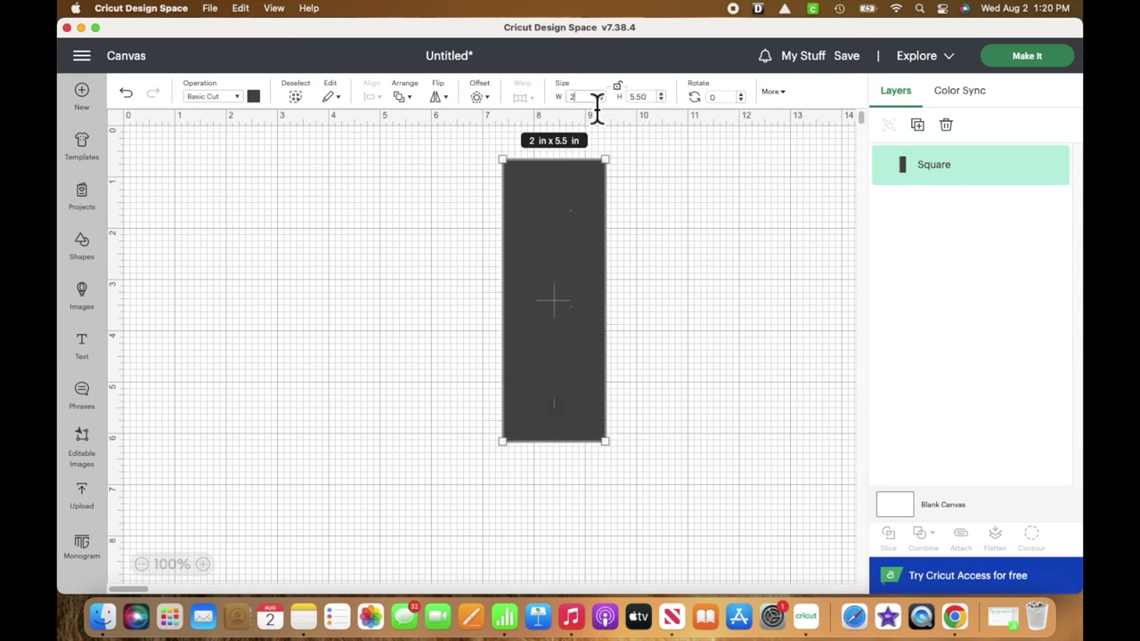
key(BackSpace)
text(4.25)
key(Return)
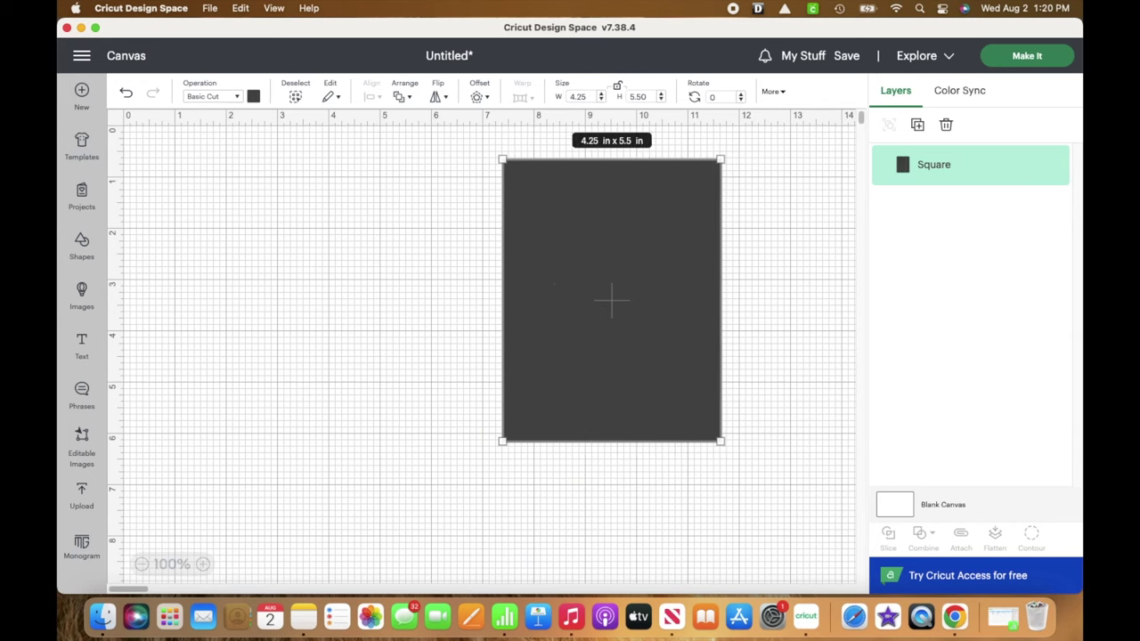
click(285, 264)
Step: Add a second square beside the dark rectangle and color it light yellow
click(81, 245)
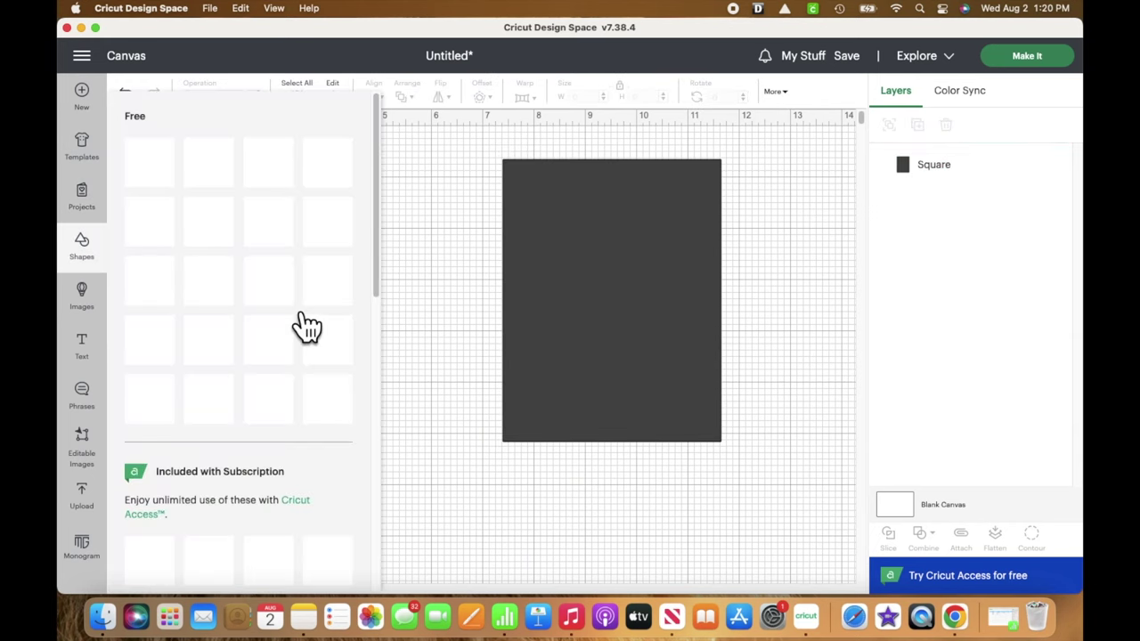
click(343, 355)
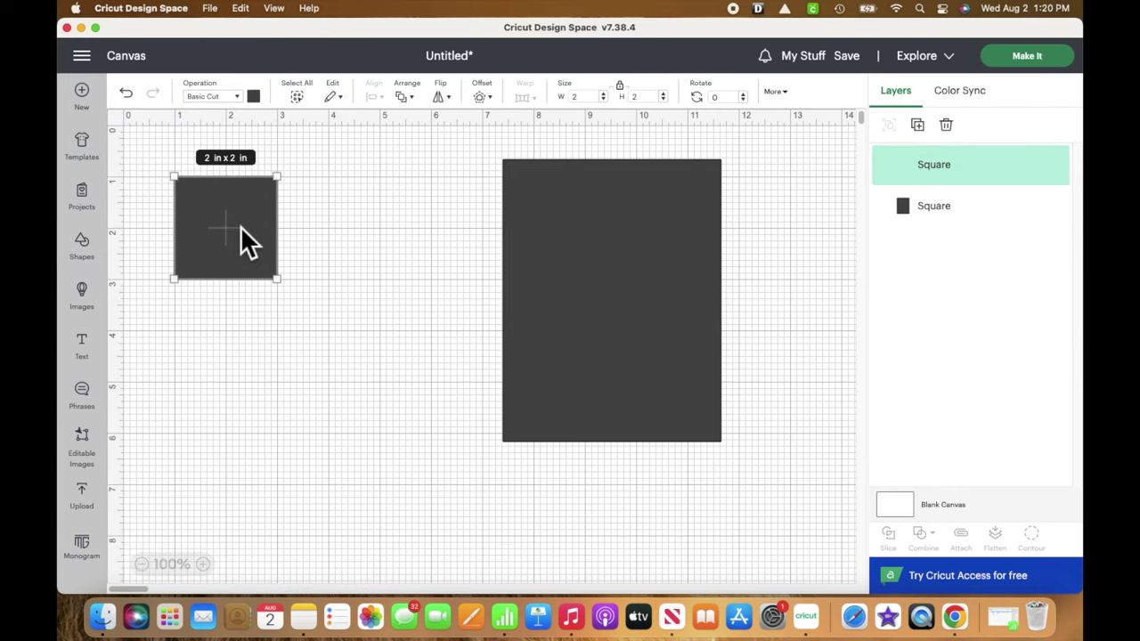
click(253, 96)
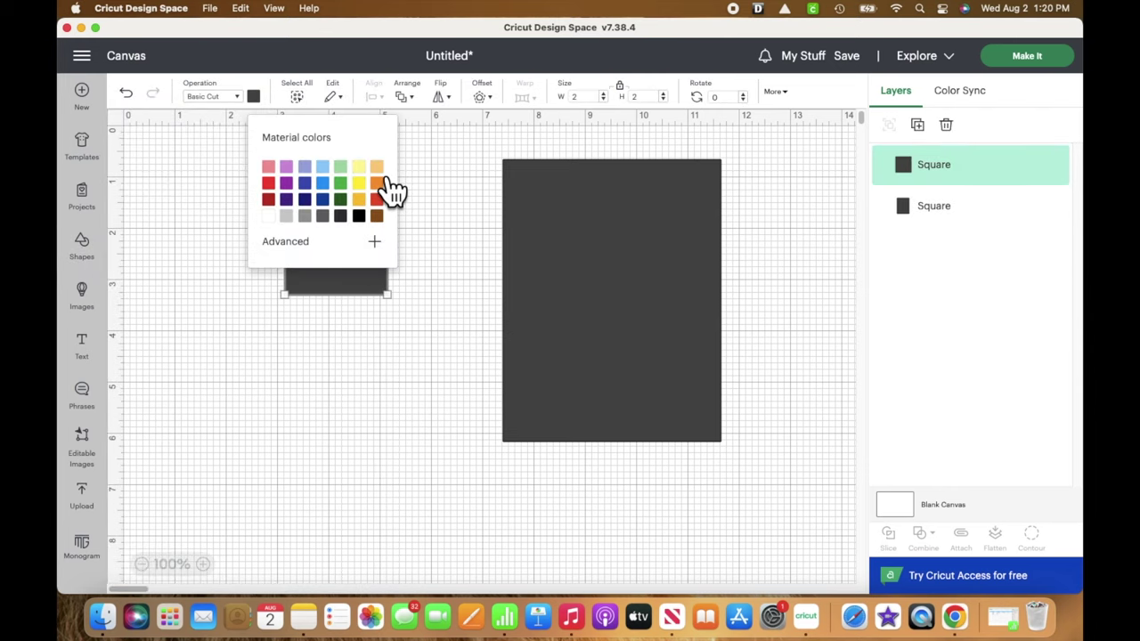
click(358, 167)
click(448, 205)
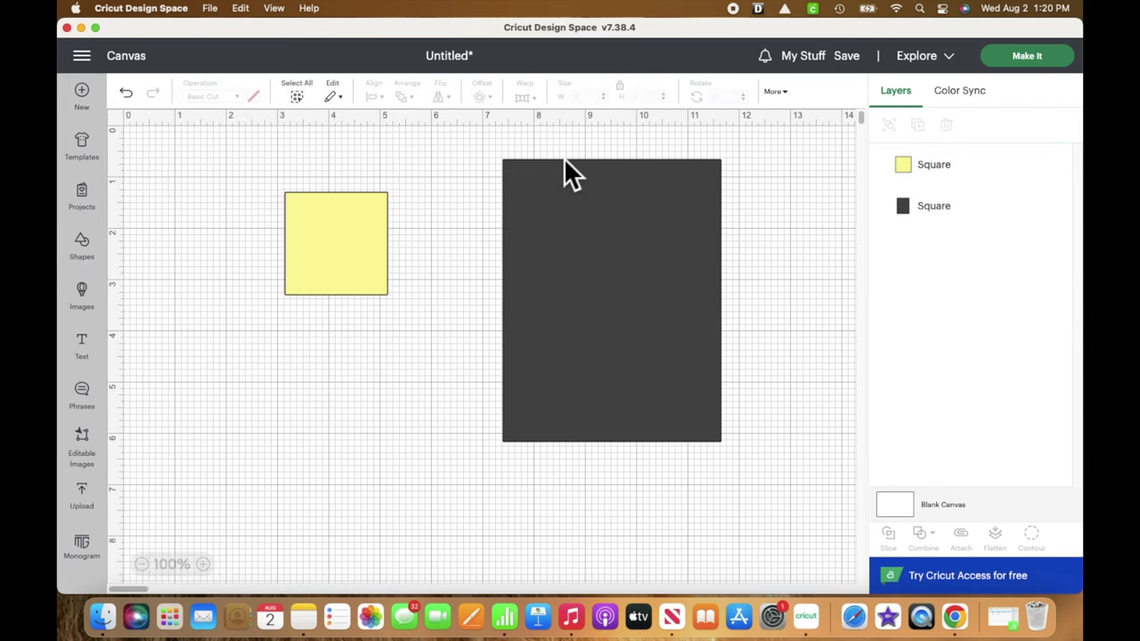
Step: Unlock the yellow square's proportions and set its height to 5.25 in
key(Tab)
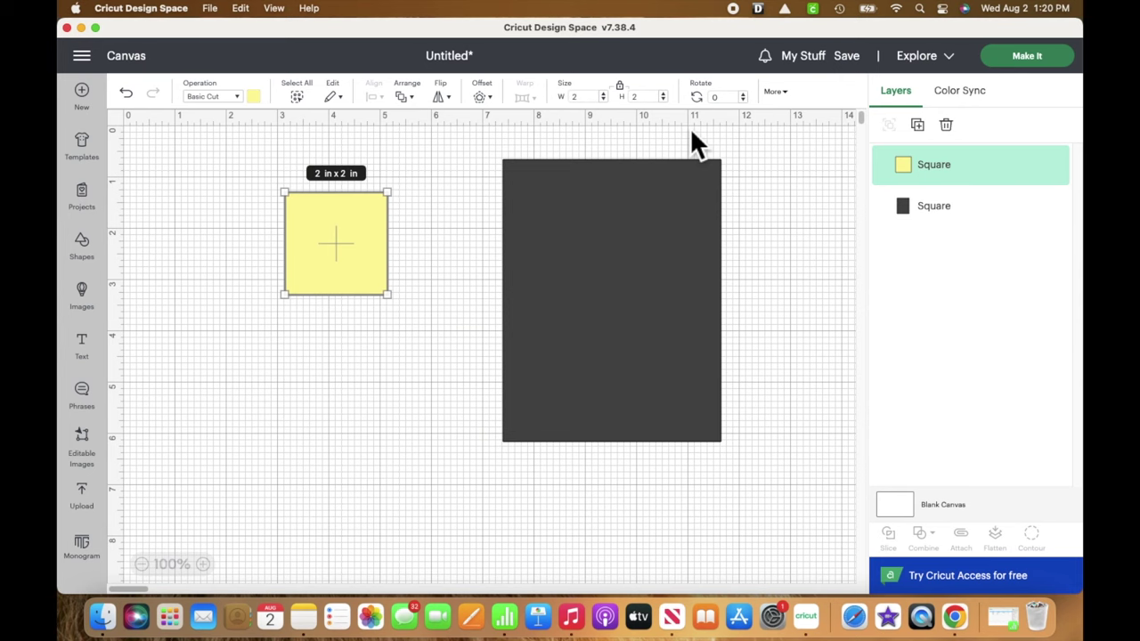
click(621, 87)
text(5.25)
key(BackSpace)
key(BackSpace)
key(BackSpace)
key(BackSpace)
key(BackSpace)
text(5.25)
Step: Set the yellow shape's width to 4 in and center it on the dark rectangle
click(595, 98)
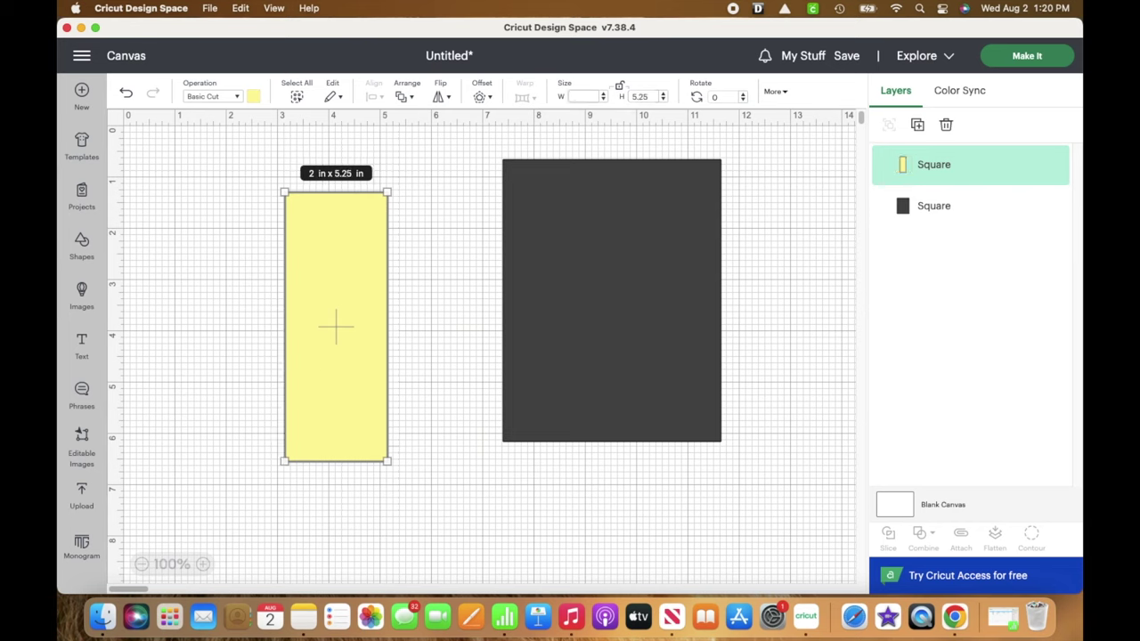
text(4)
key(Return)
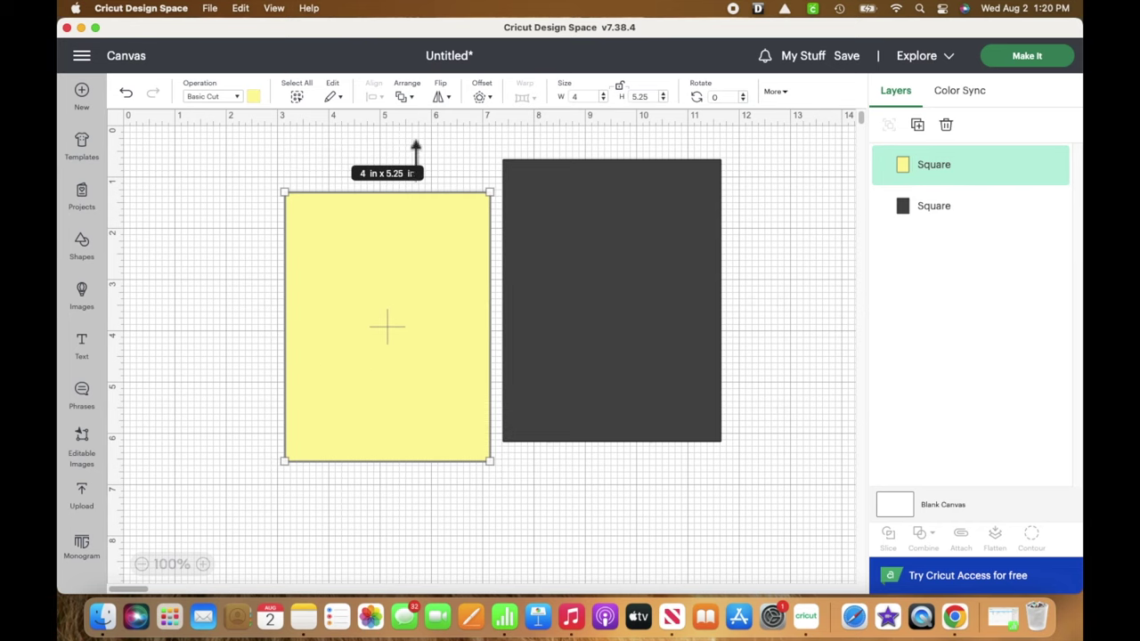
drag(383, 312, 610, 291)
click(241, 287)
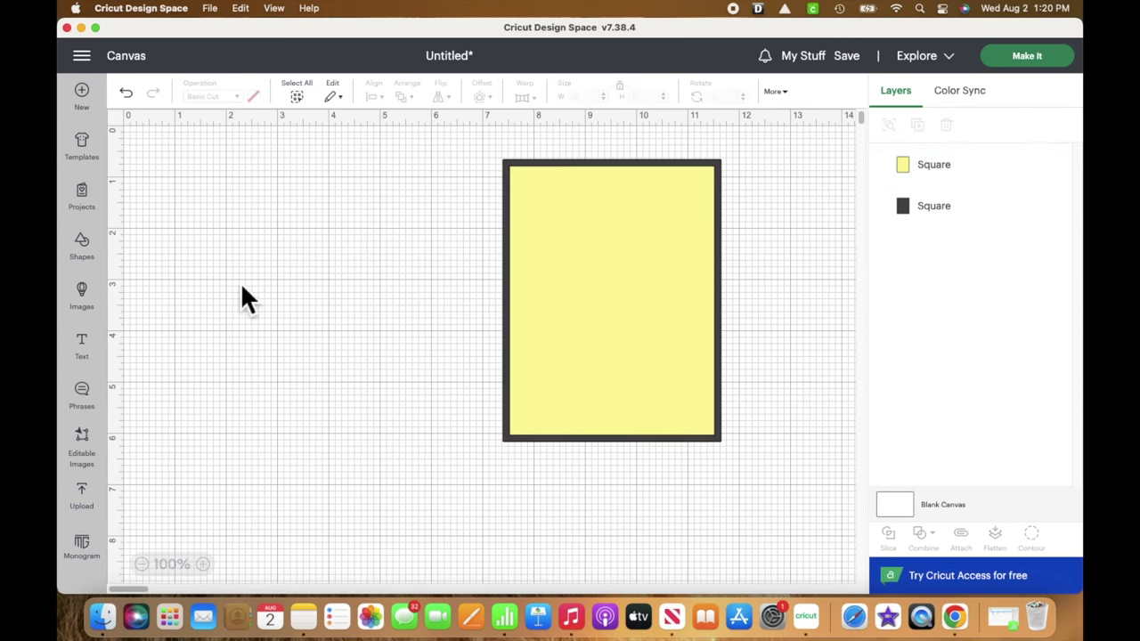
Step: Add a third square and place it beside the layered rectangles
click(81, 245)
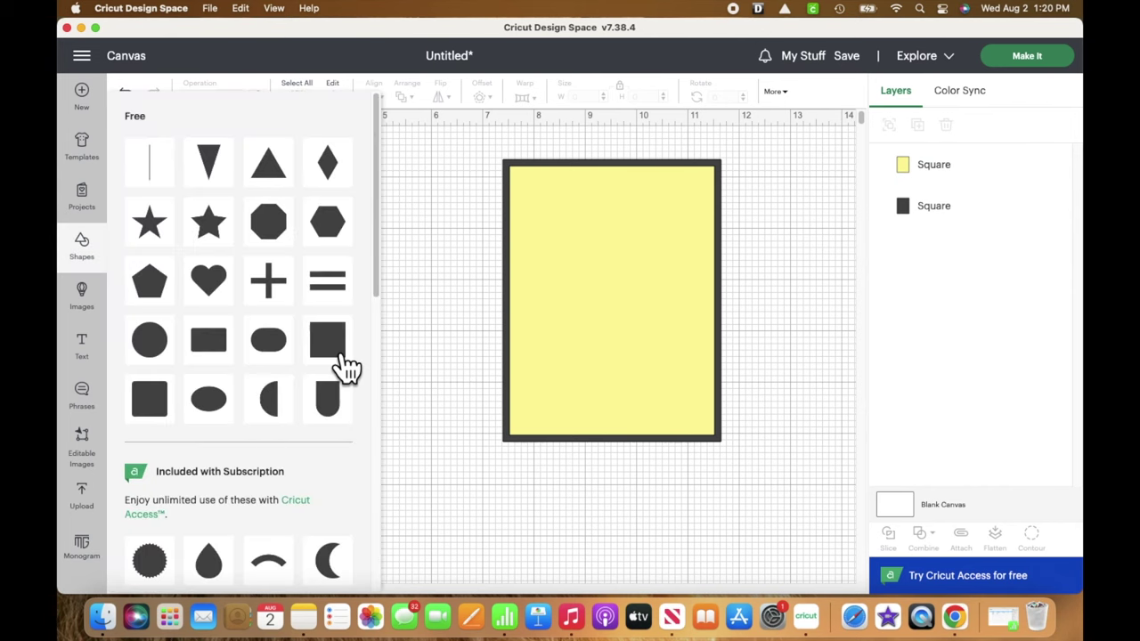
click(327, 340)
drag(299, 286, 385, 296)
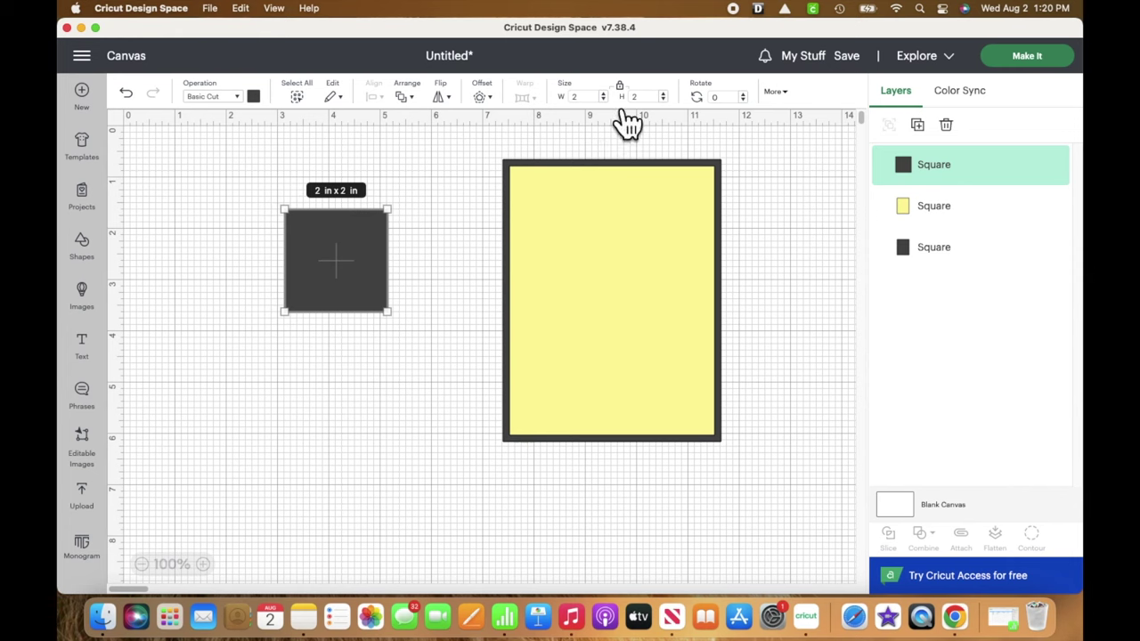
Step: Resize the third square to 3.75 in wide by 5 in high with unlocked proportions and center it on the yellow layer
click(655, 105)
click(588, 100)
text(3.75)
key(Tab)
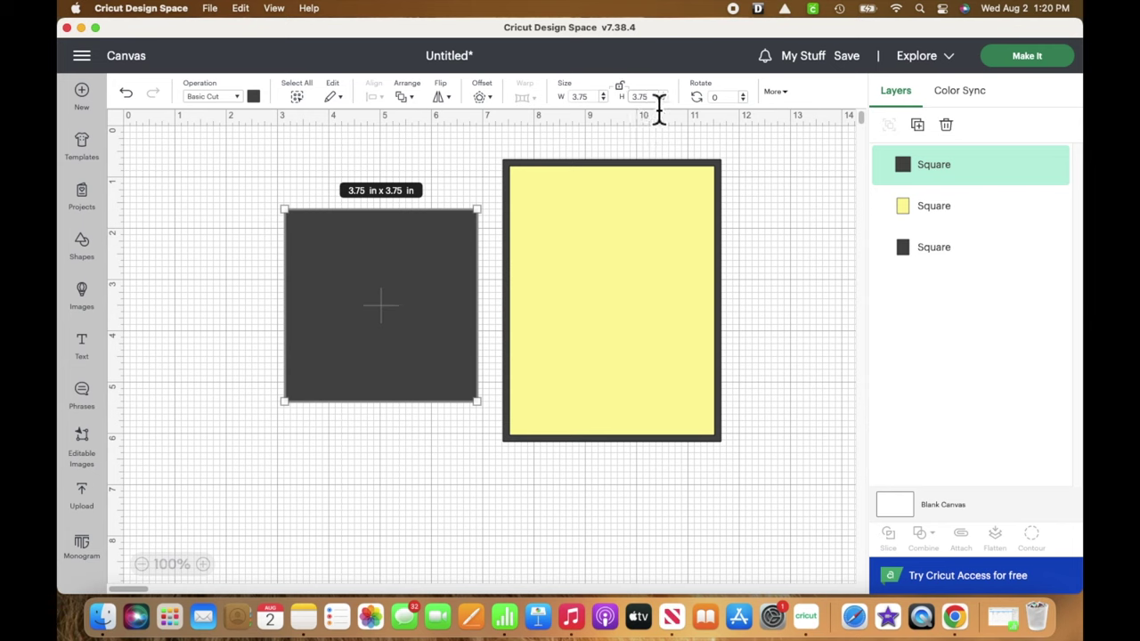
double_click(649, 96)
key(BackSpace)
text(5)
key(Tab)
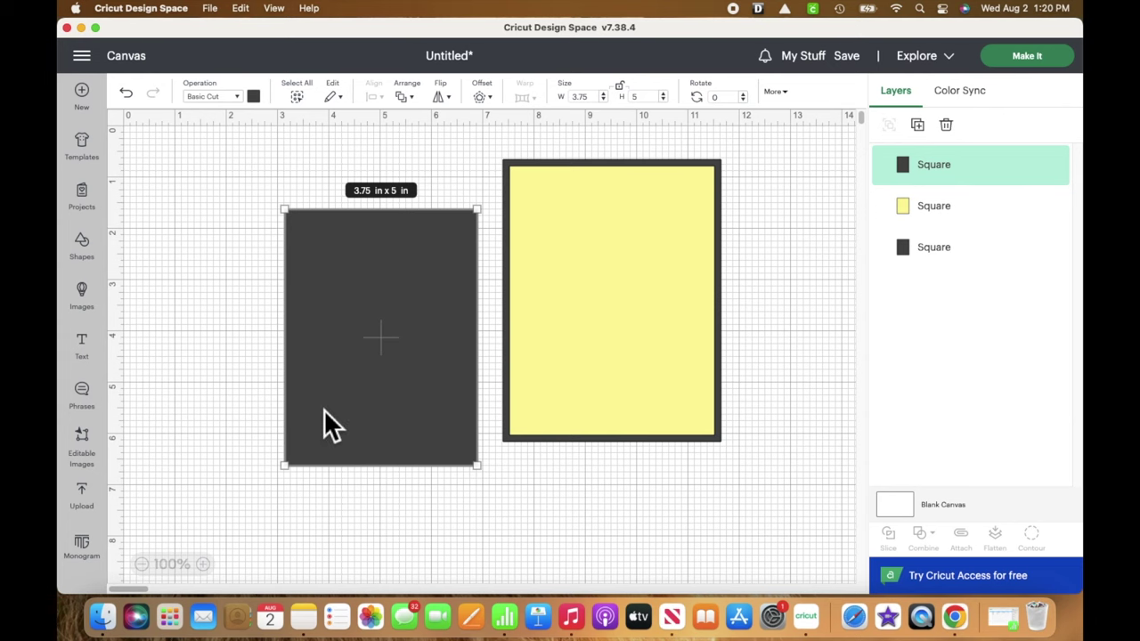
drag(324, 409, 554, 373)
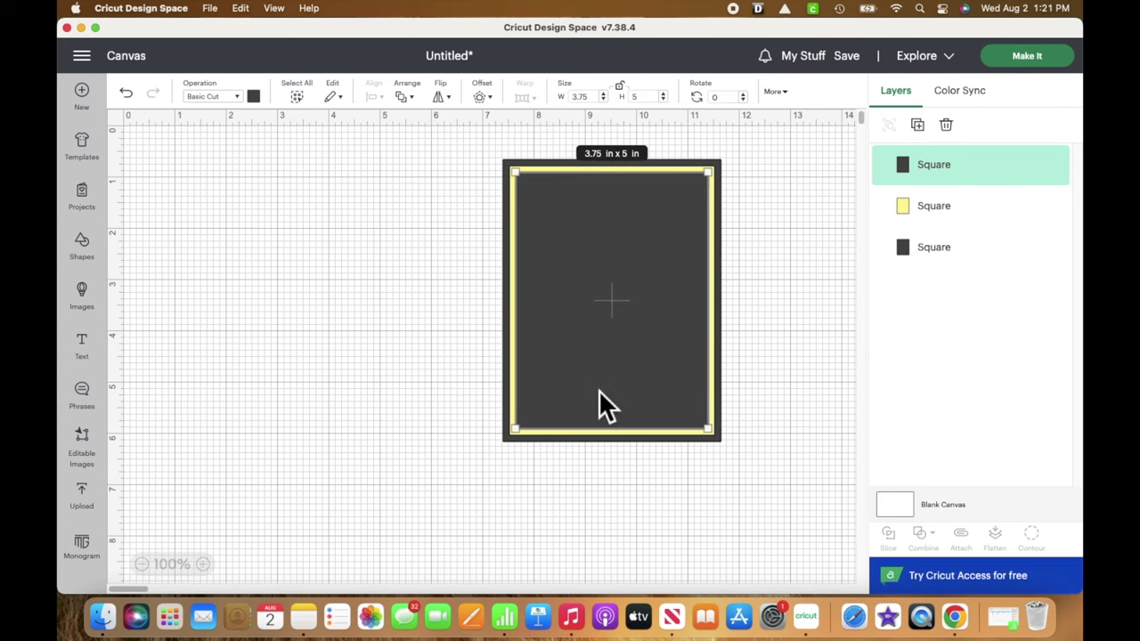
click(357, 258)
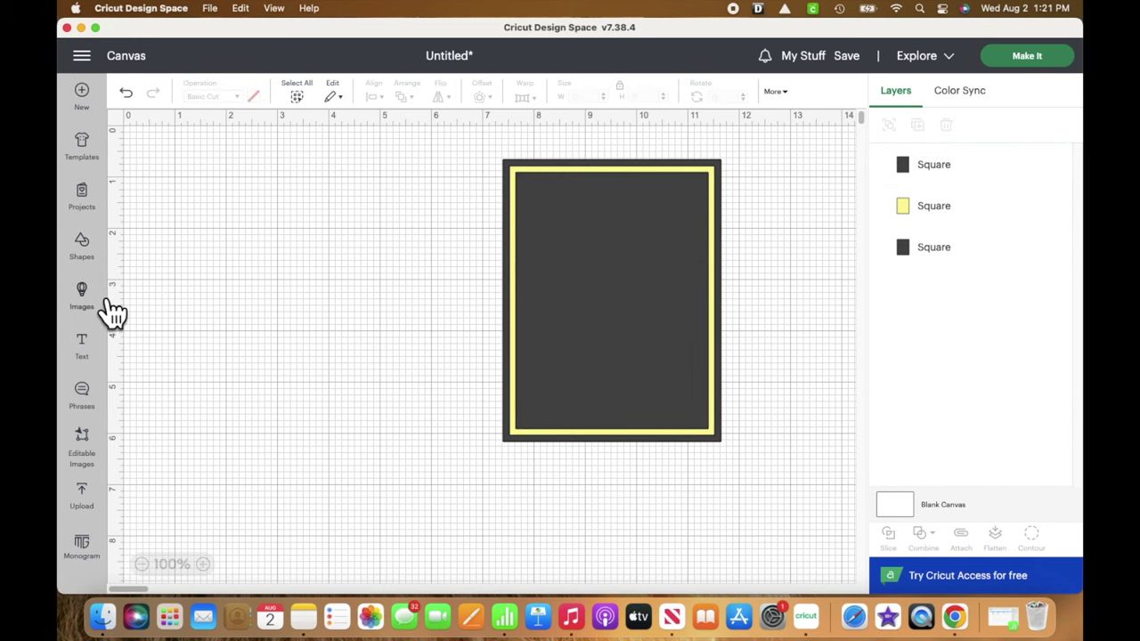
Step: Search the image library for "postage stamp" and limit the results to free images
click(82, 297)
click(604, 150)
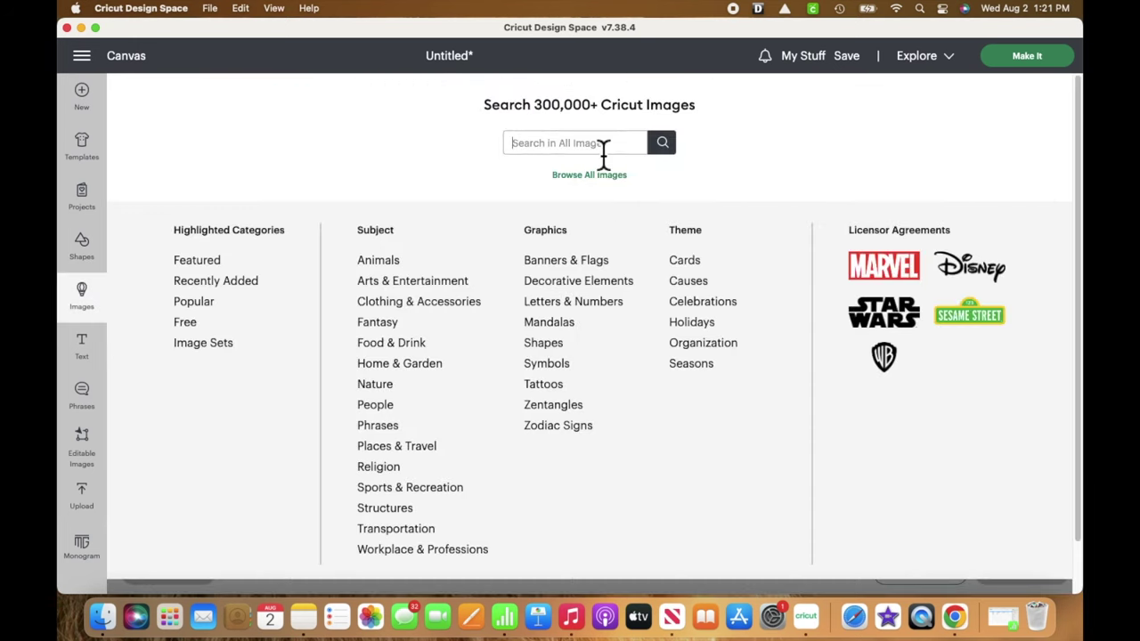
text(postage stamp)
click(677, 144)
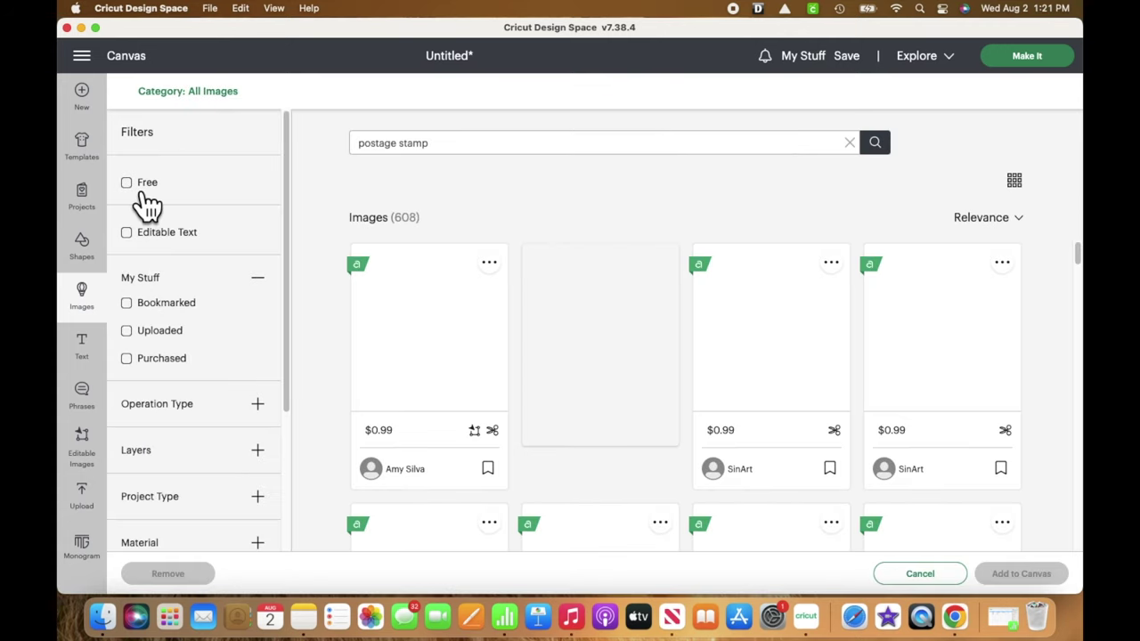
click(140, 193)
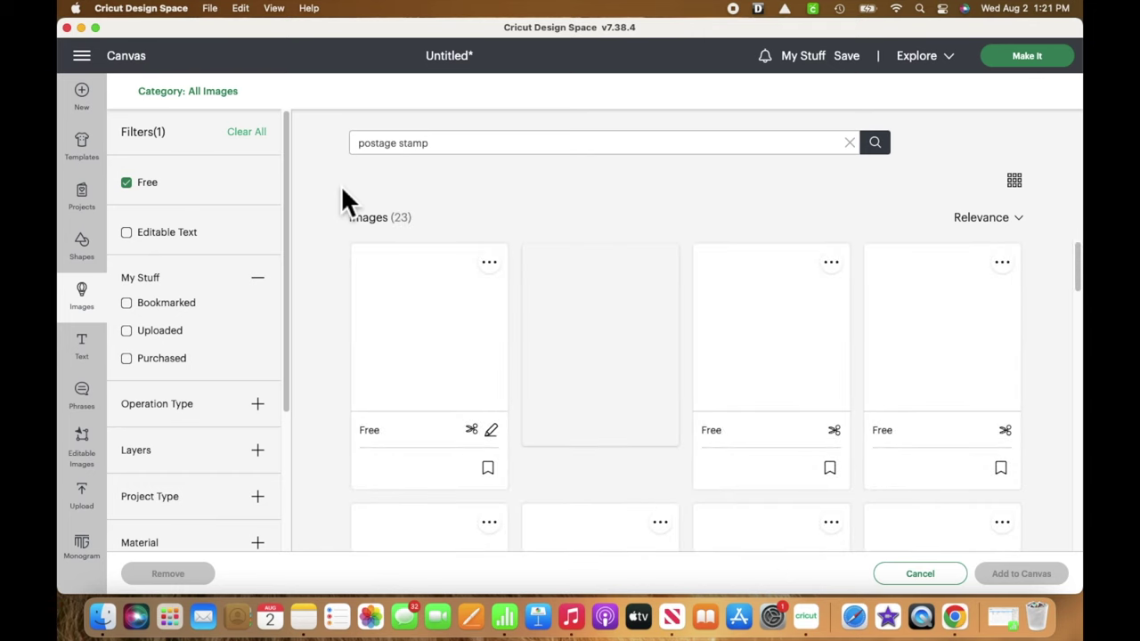
Step: Look through the free postage stamp images and add the Singapore Stamp image to the canvas
scroll(451, 292, down, 3)
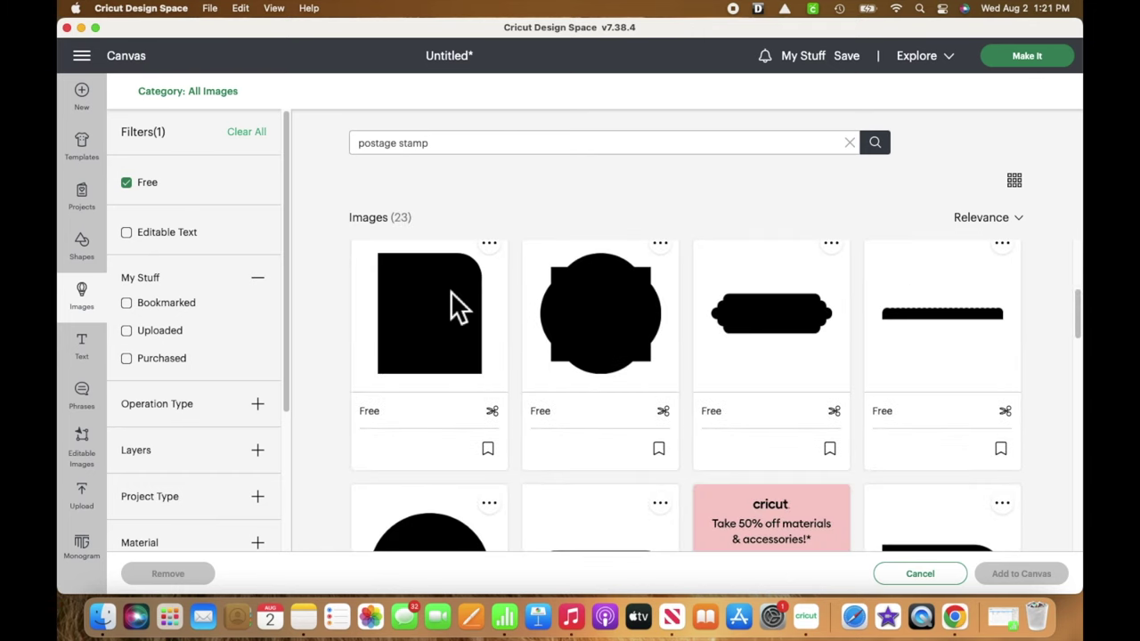
scroll(451, 291, down, 3)
scroll(451, 294, down, 3)
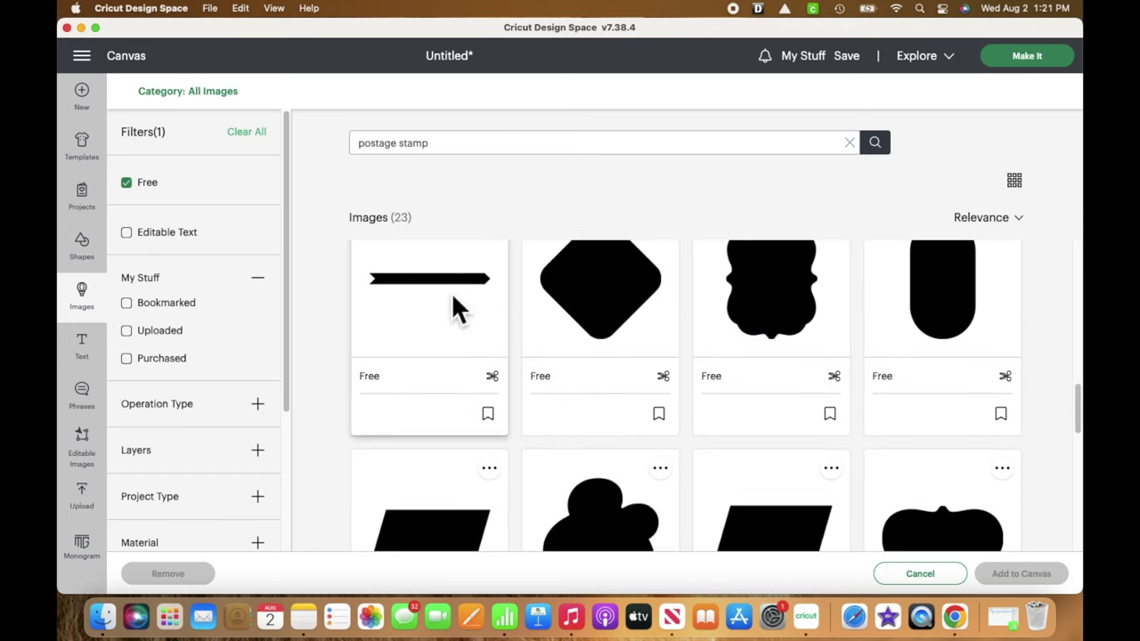
scroll(452, 294, down, 3)
scroll(451, 294, down, 3)
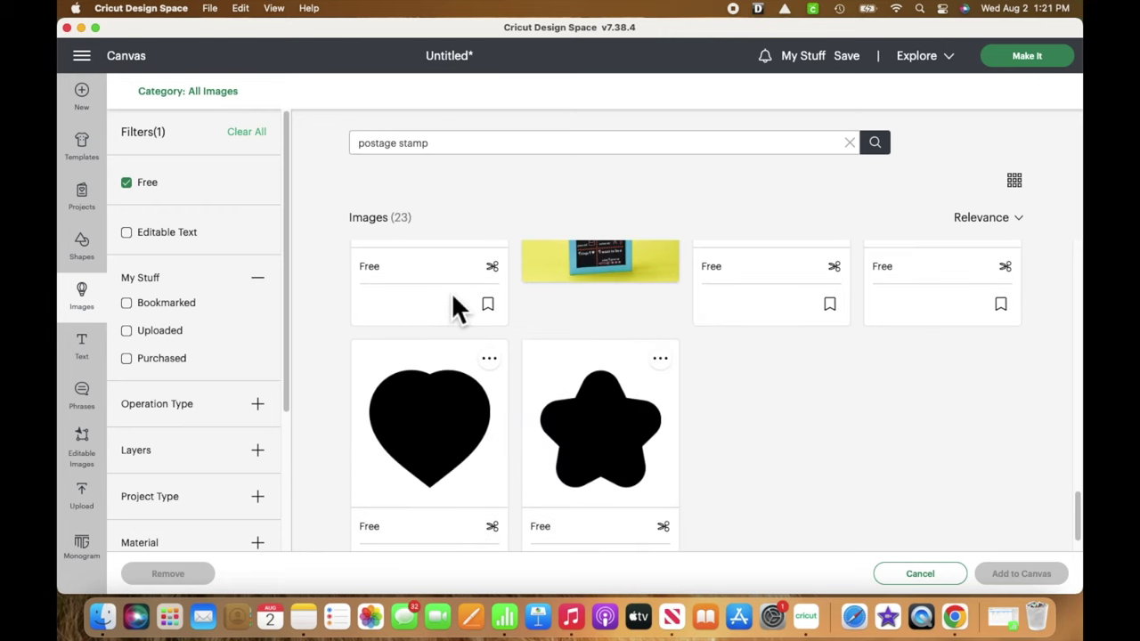
scroll(452, 294, down, 3)
scroll(451, 292, up, 10)
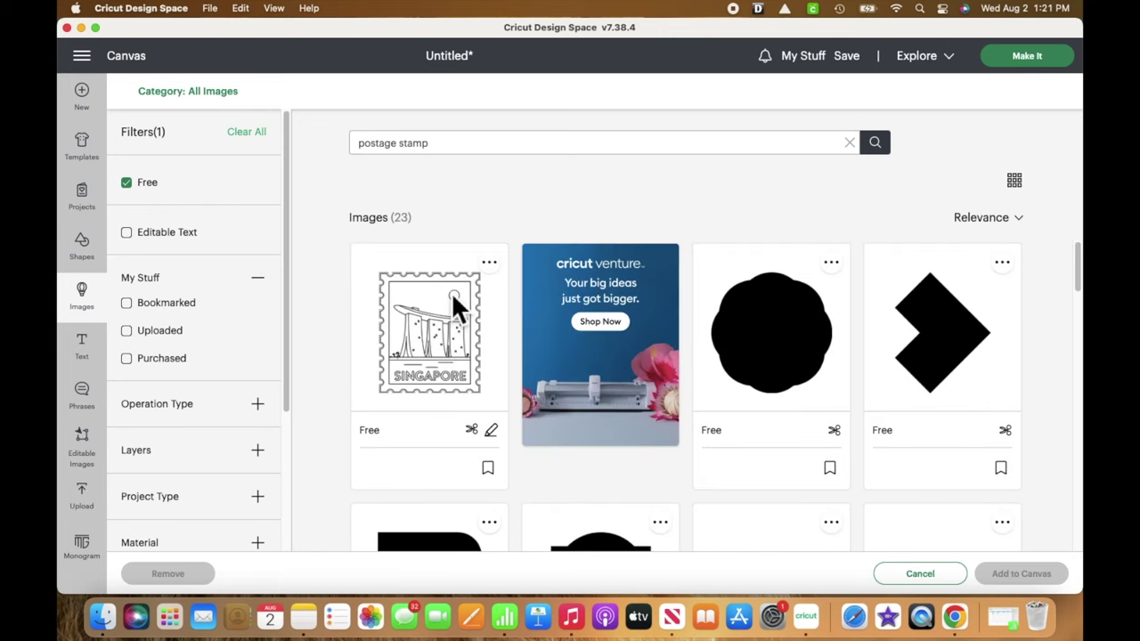
click(459, 320)
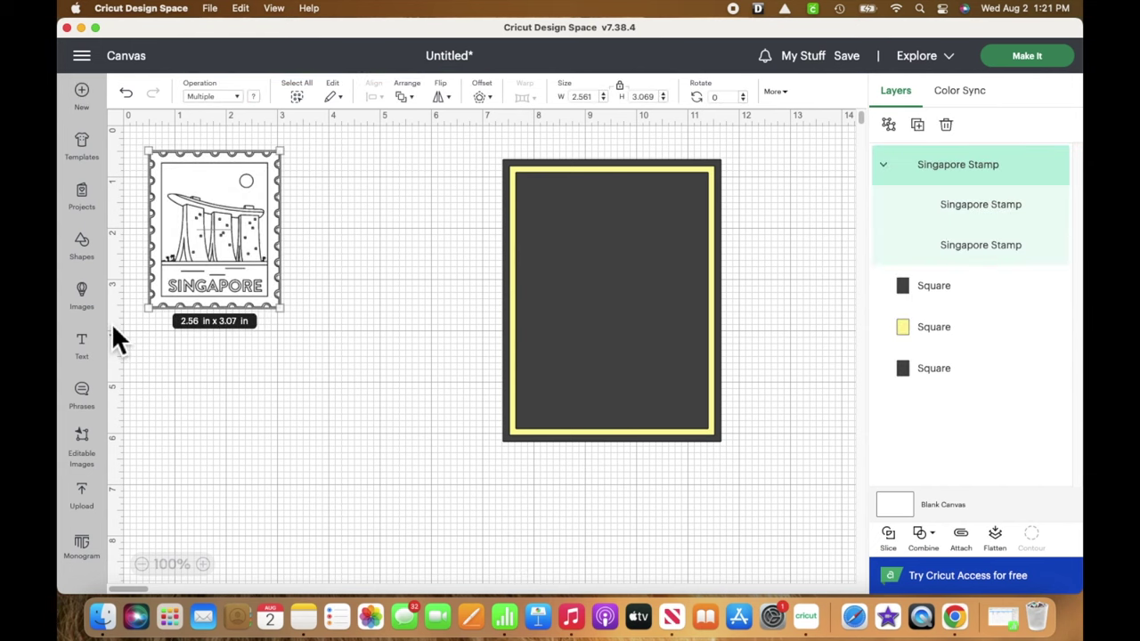
Step: Hide the Singapore Stamp's drawing layer, leaving only the blank scalloped stamp shape, and reposition it beside the card
drag(188, 257, 250, 279)
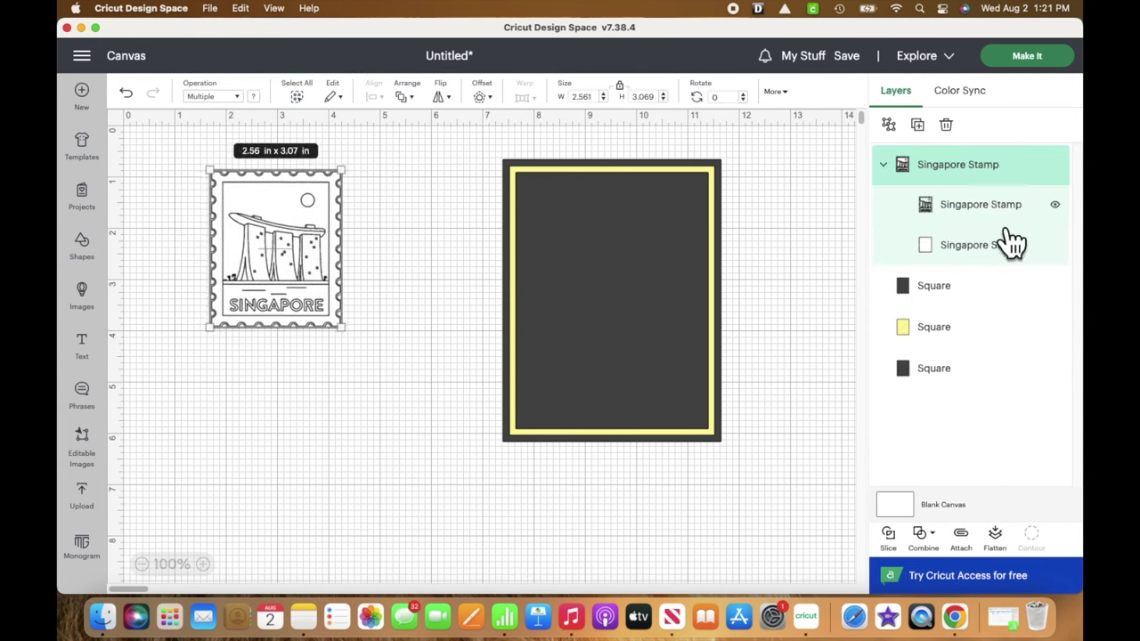
click(1054, 204)
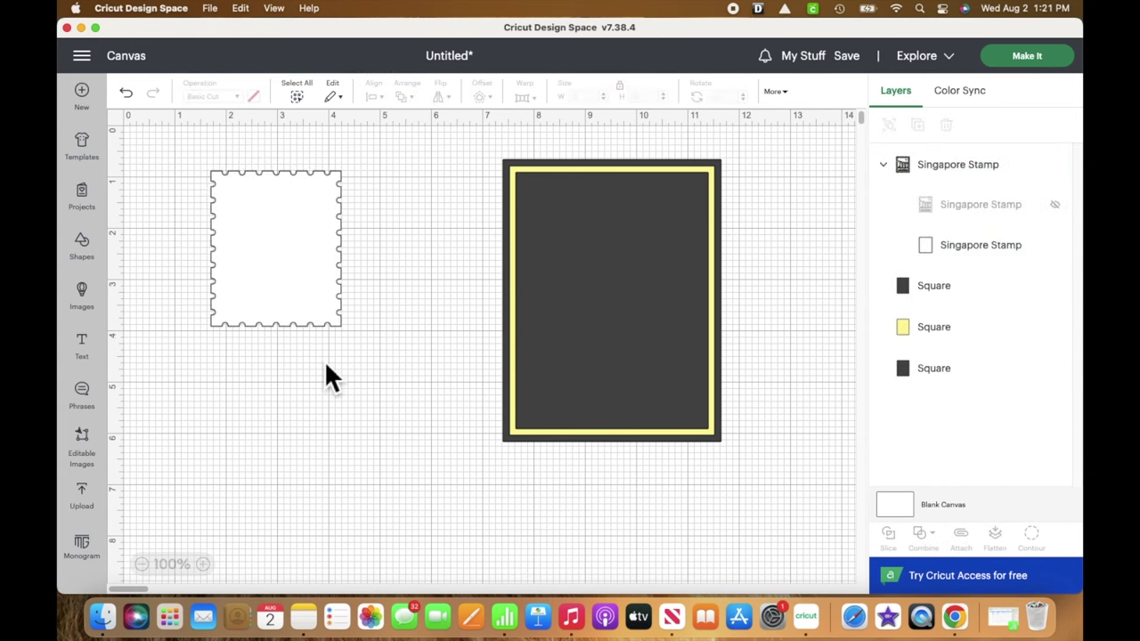
drag(254, 257, 274, 278)
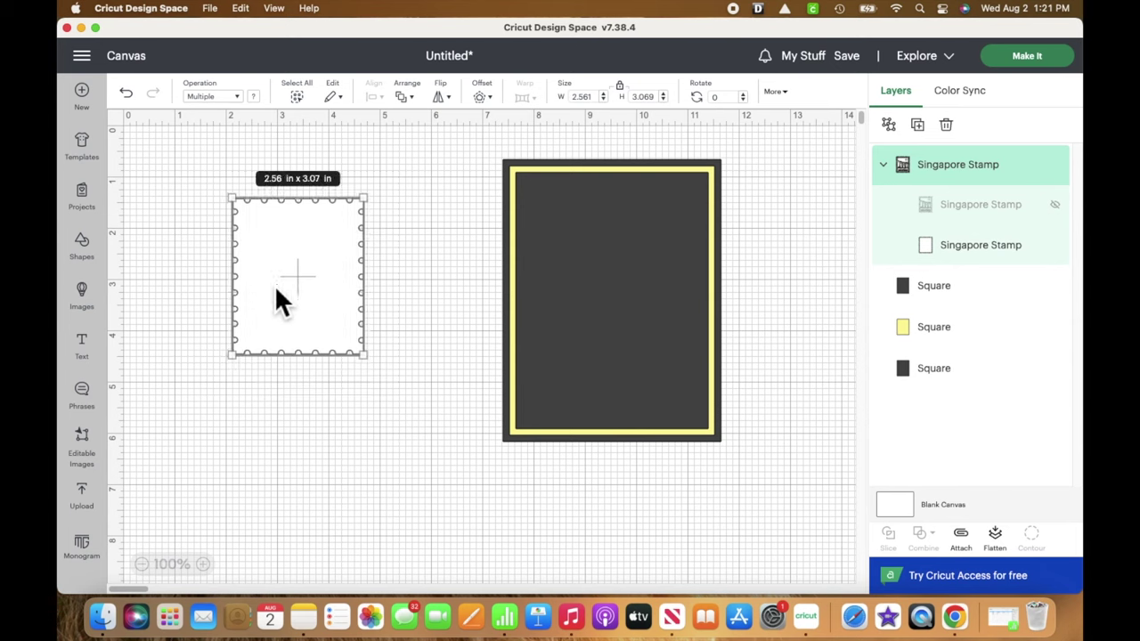
Step: Unlock the stamp shape's proportions and set its width to 1.875 in
click(584, 97)
key(BackSpace)
key(Return)
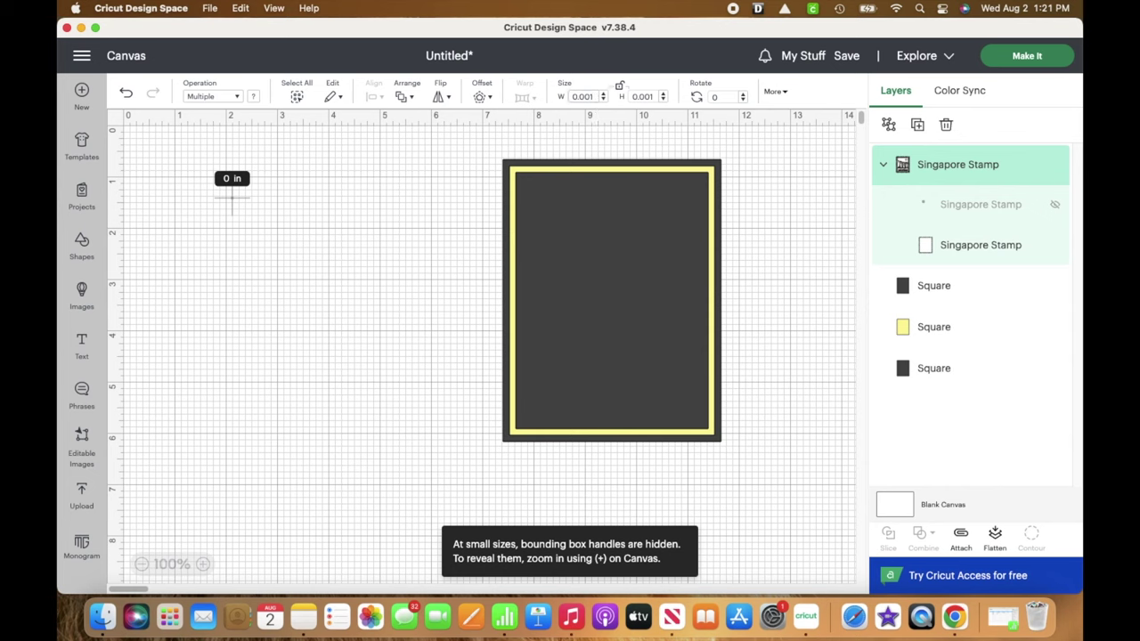
key(BackSpace)
key(BackSpace)
key(BackSpace)
key(BackSpace)
key(BackSpace)
text(1.875)
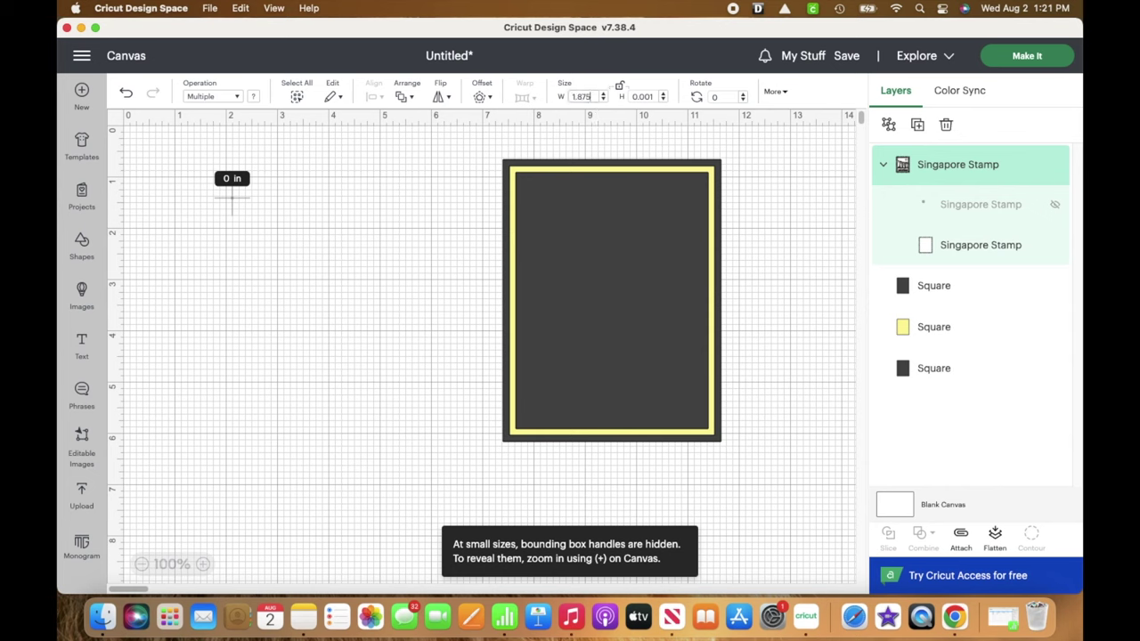
key(Return)
Step: Set the stamp shape's height to 2.59 in and place it in the upper-left corner of the dark card panel
click(659, 99)
key(BackSpace)
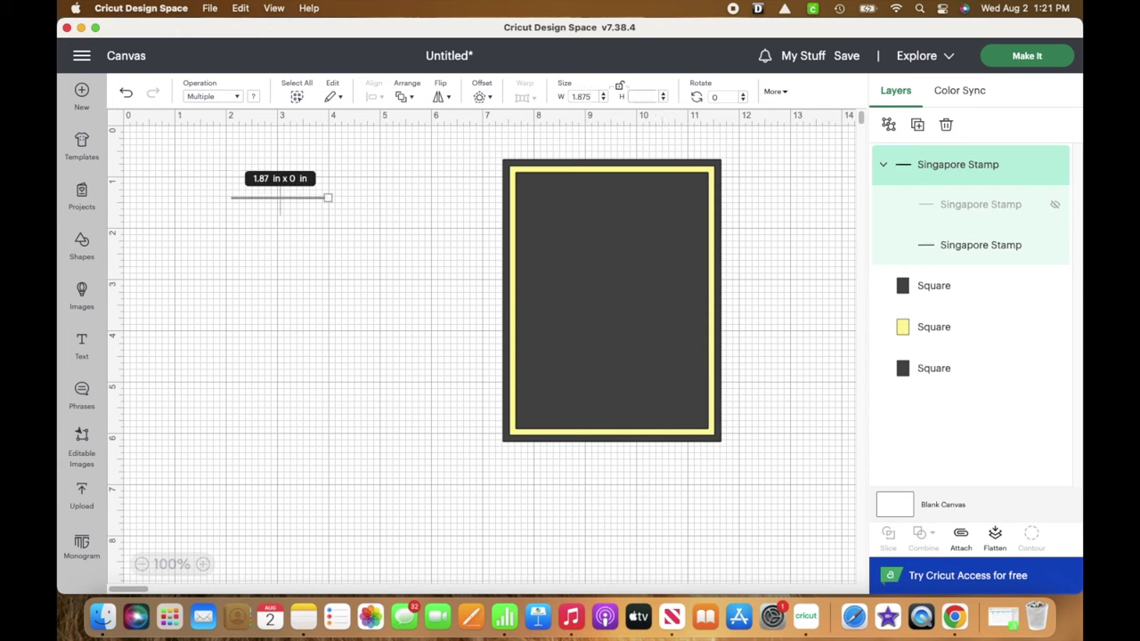
text(2.59)
key(Return)
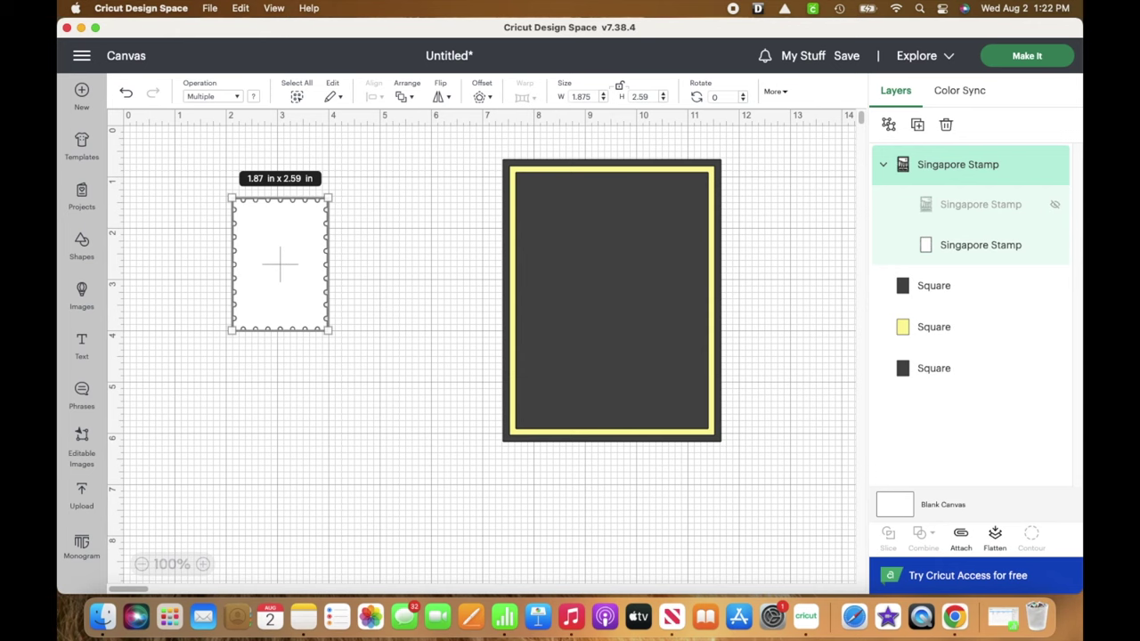
drag(268, 265, 556, 244)
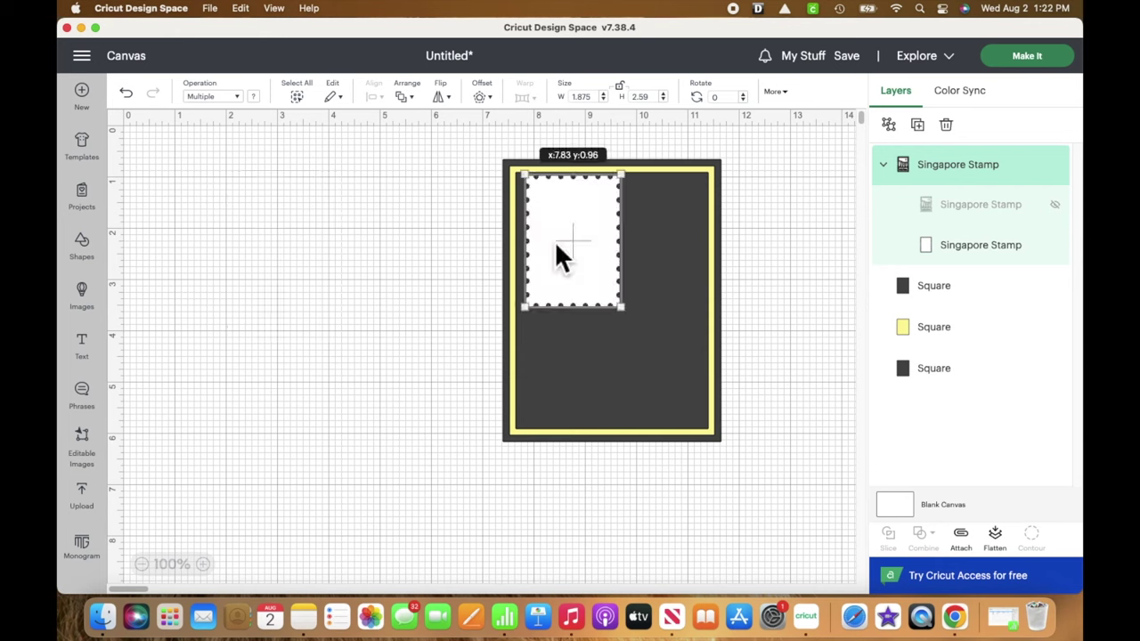
Step: Nudge the stamp into the upper-left corner of the dark panel, duplicate it, and place the copy in the upper-right corner
drag(556, 242, 555, 254)
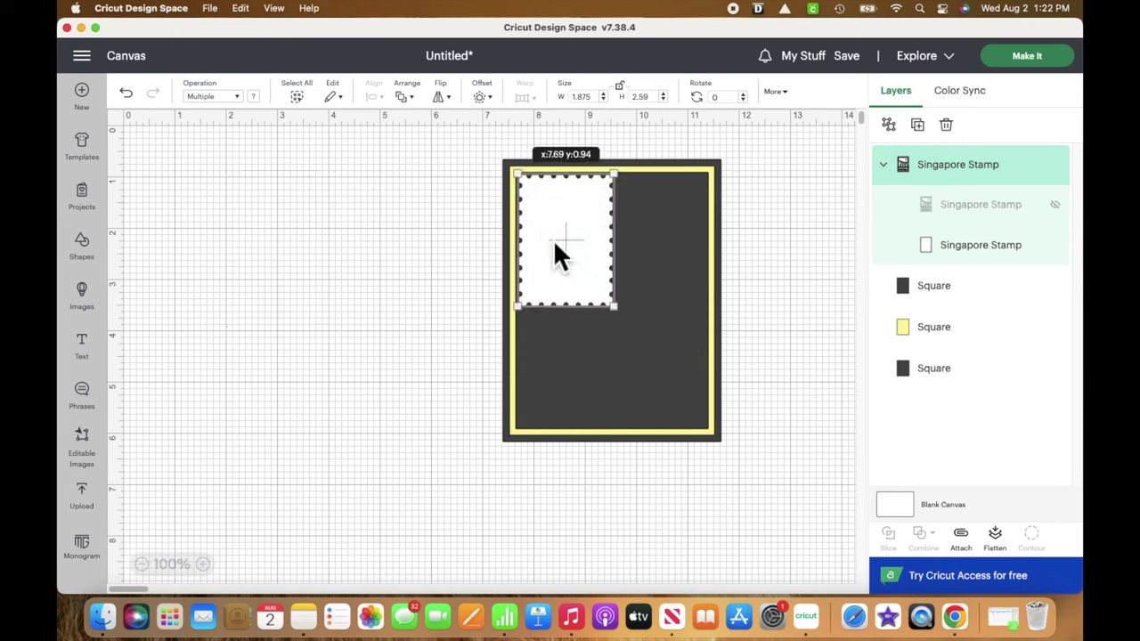
right_click(555, 243)
key(Escape)
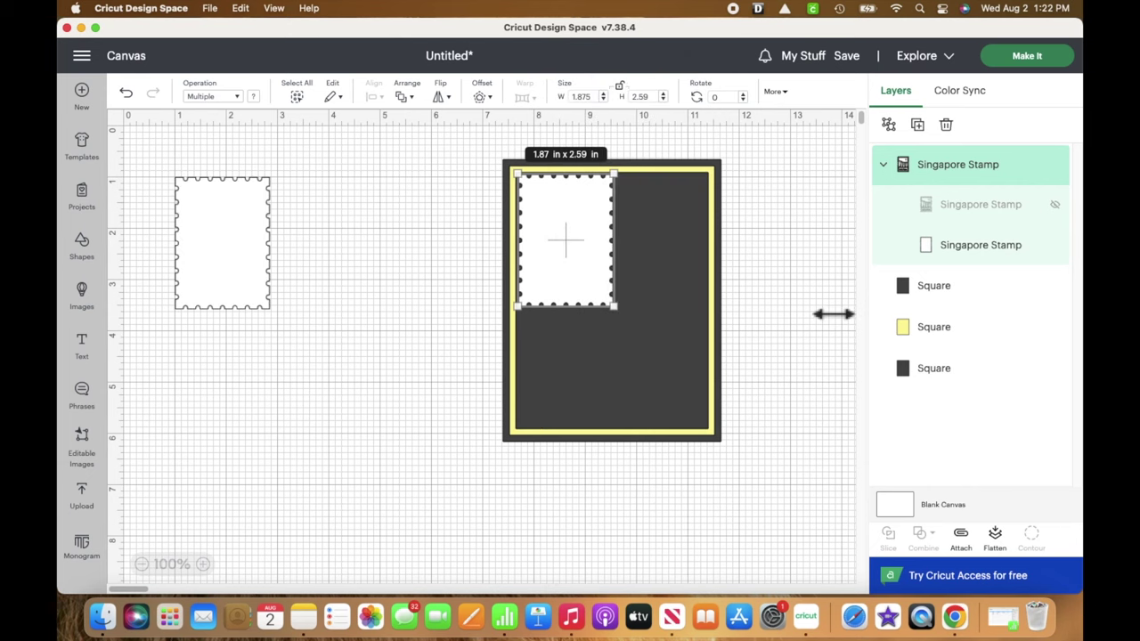
drag(240, 276, 652, 265)
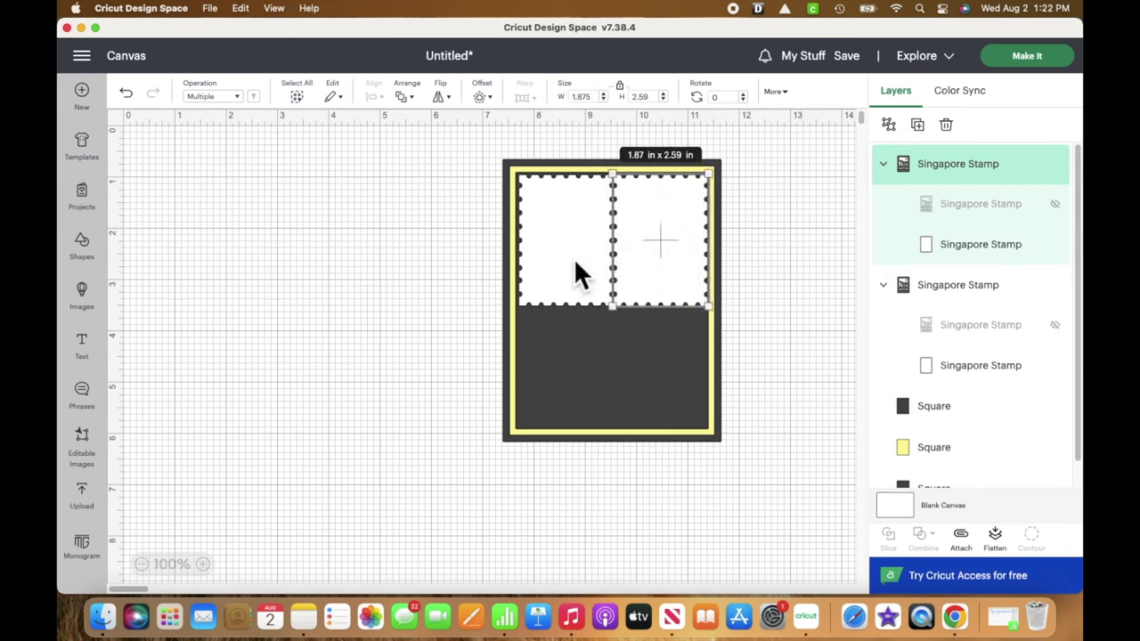
Step: Duplicate the stamp again and place the copy directly below the upper-left stamp
right_click(574, 264)
key(super+d)
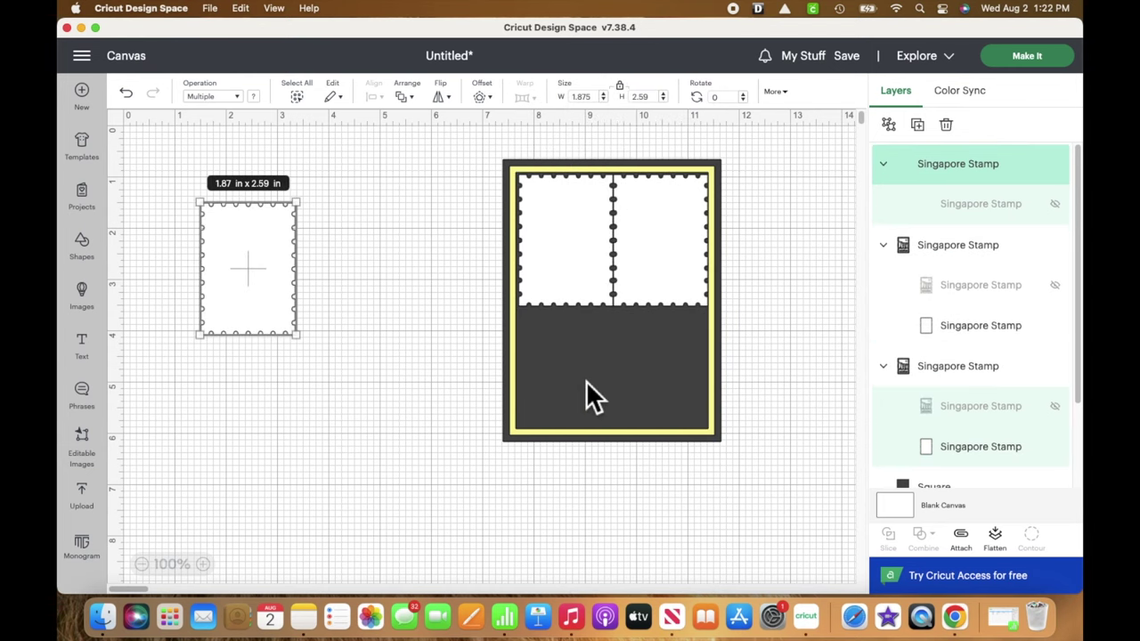
drag(308, 335, 555, 403)
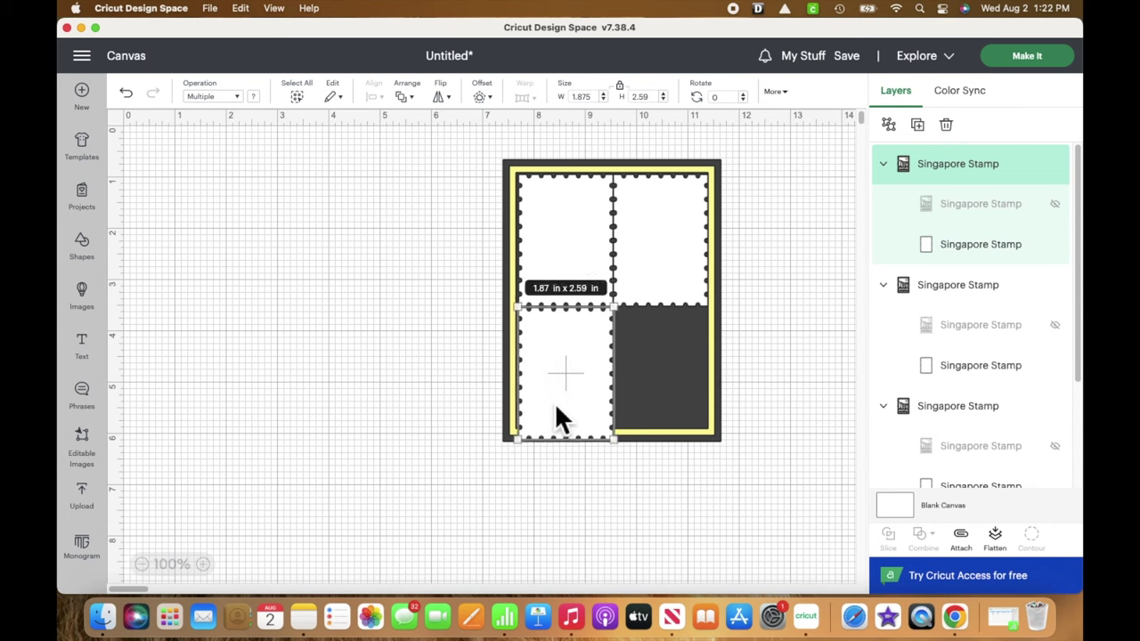
Step: Set the lower-left stamp's height to 2.50 in with its proportions locked
click(658, 106)
key(BackSpace)
key(Return)
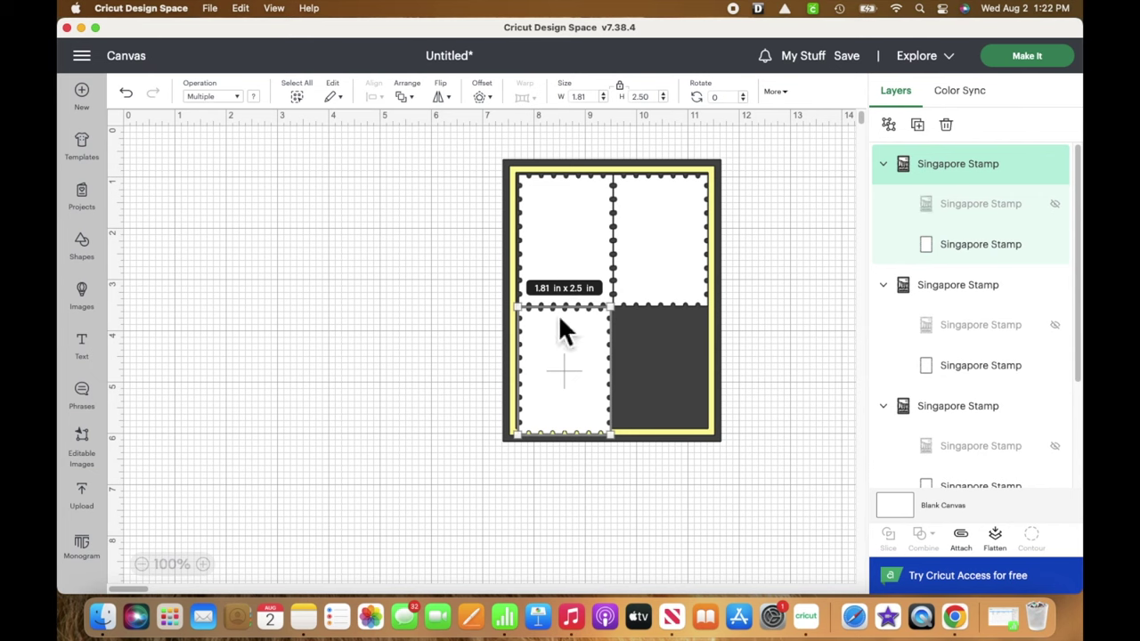
Step: Set the height of both upper stamps to 2.50 in, keeping the proportions locked only on the upper-right one
click(562, 232)
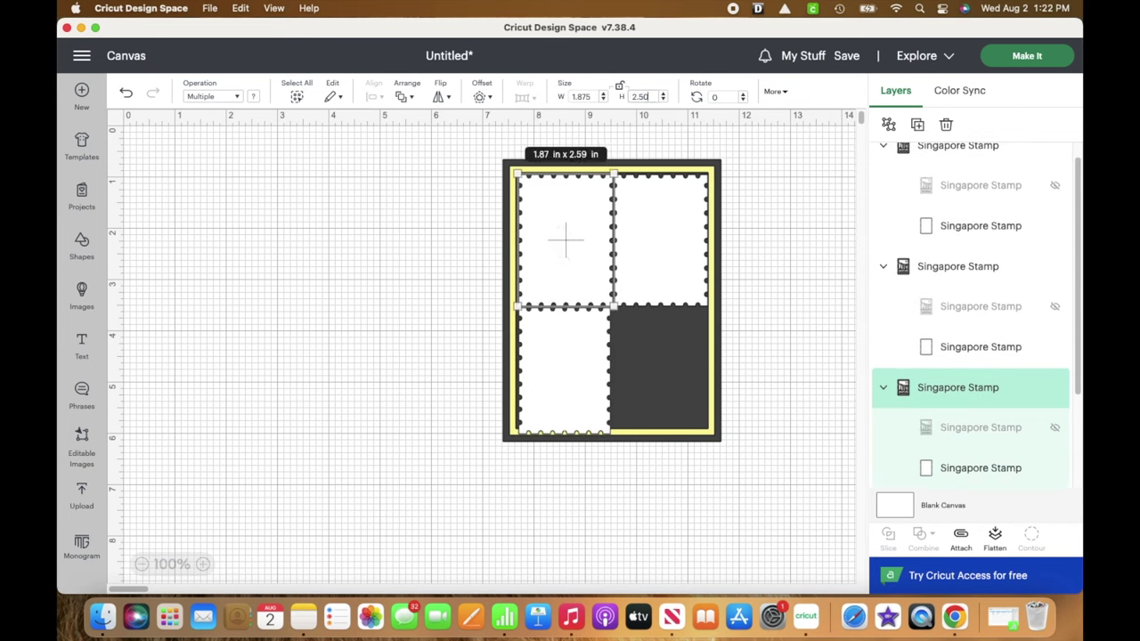
click(651, 171)
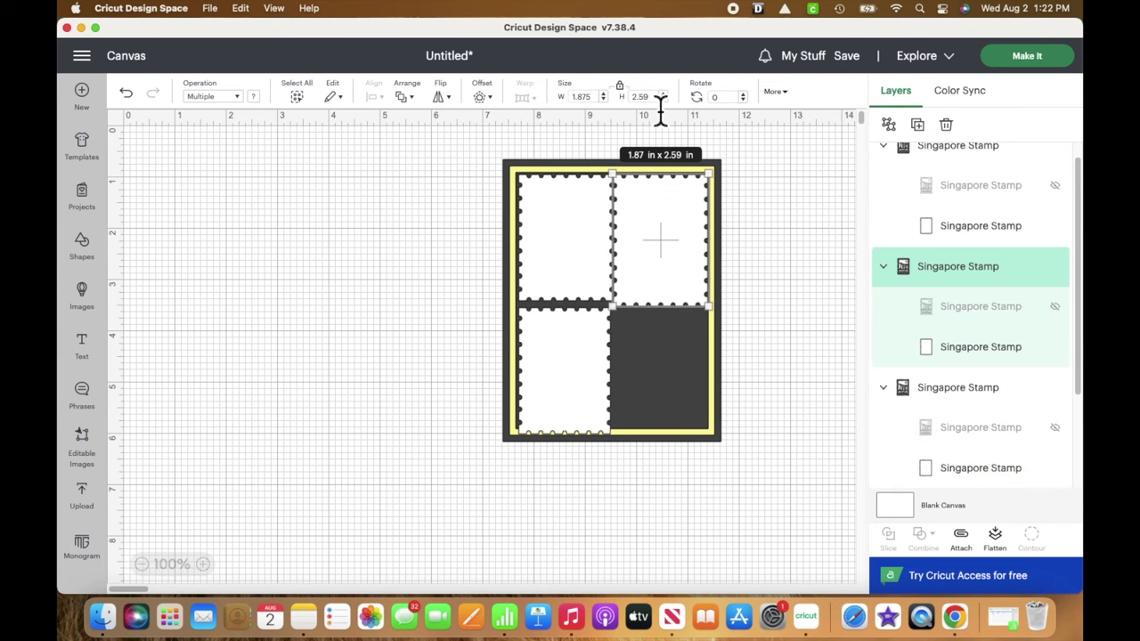
click(660, 100)
key(BackSpace)
key(Return)
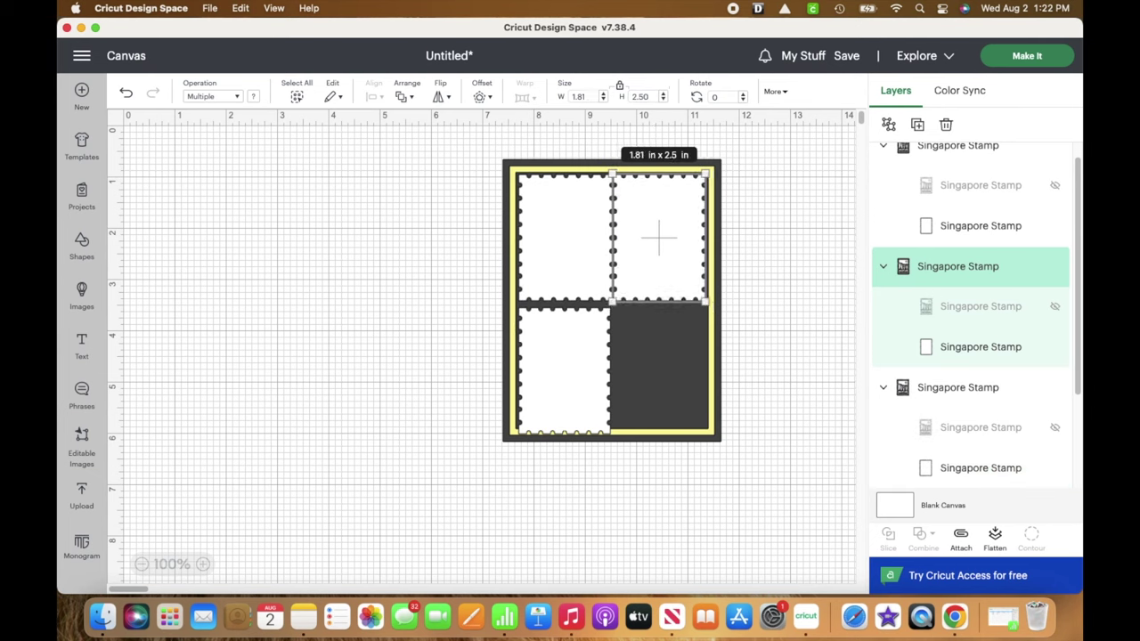
Step: Duplicate the lower-left stamp and place the copy in the empty lower-right corner of the dark panel
right_click(574, 383)
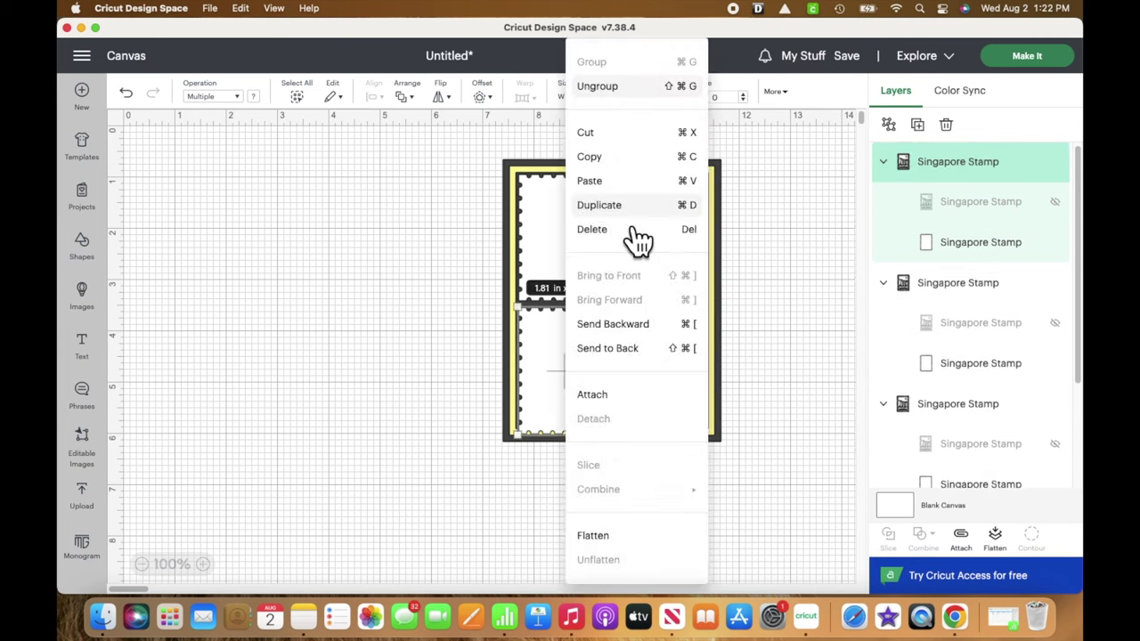
click(633, 207)
drag(259, 343, 653, 386)
Step: Fine-tune the positions of the stamps so they form an evenly spaced two-by-two grid inside the yellow border
click(580, 389)
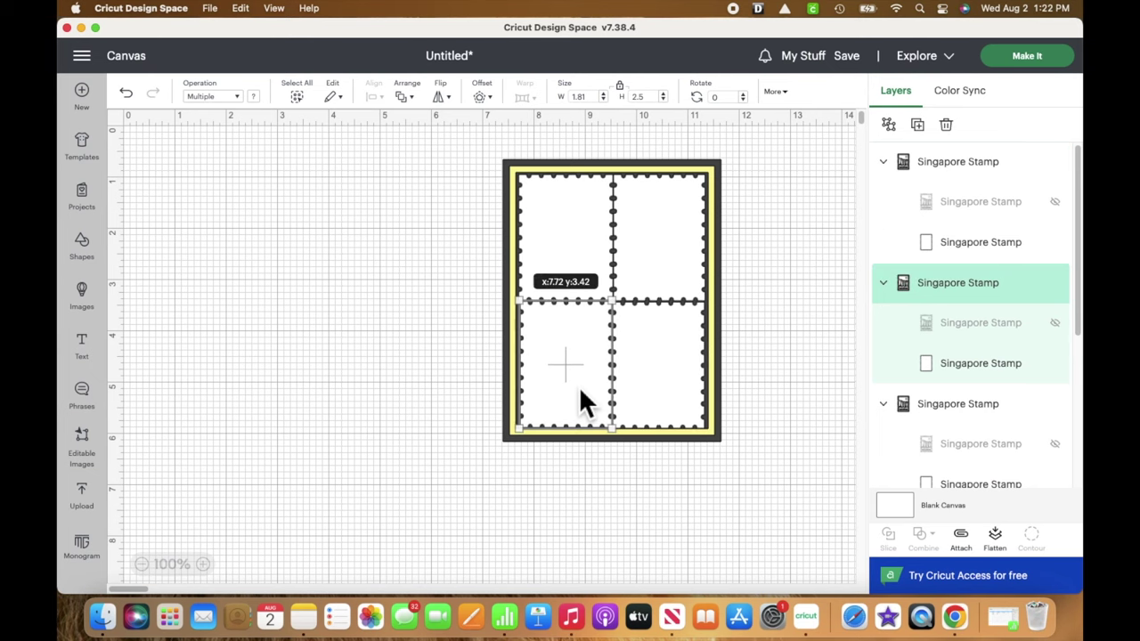
drag(579, 389, 579, 388)
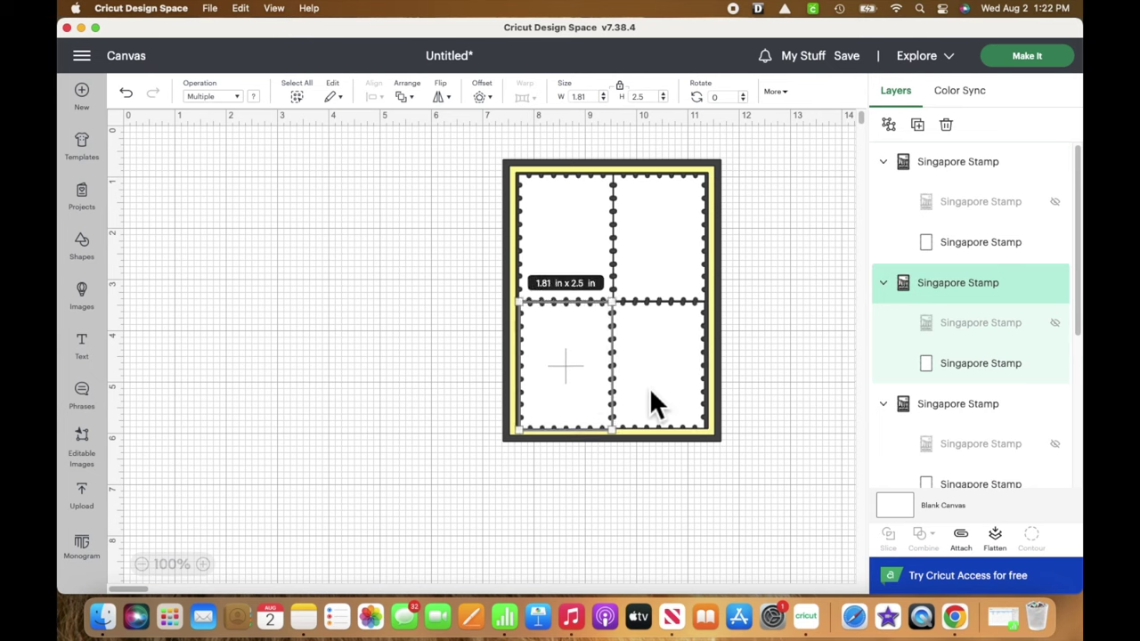
click(655, 404)
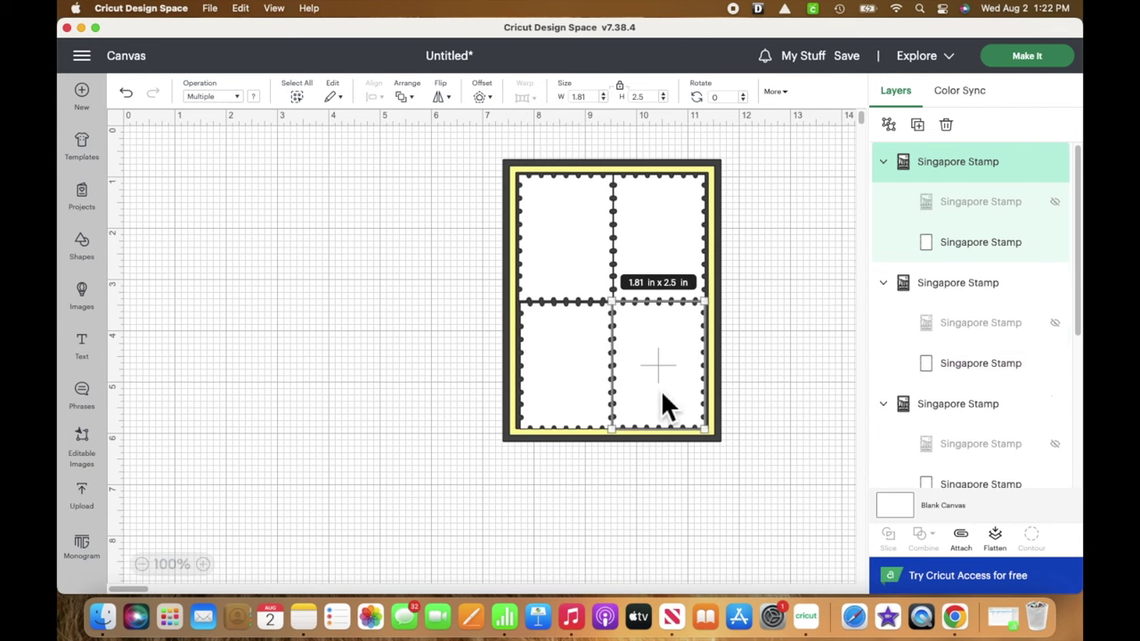
drag(661, 390, 661, 390)
click(607, 404)
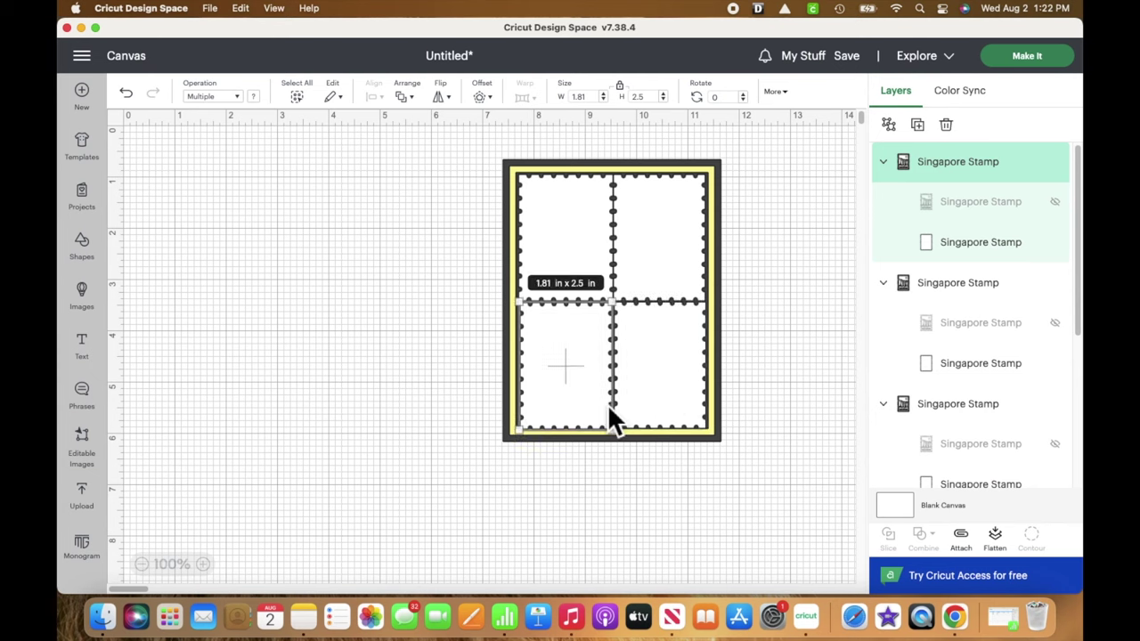
drag(665, 252, 665, 252)
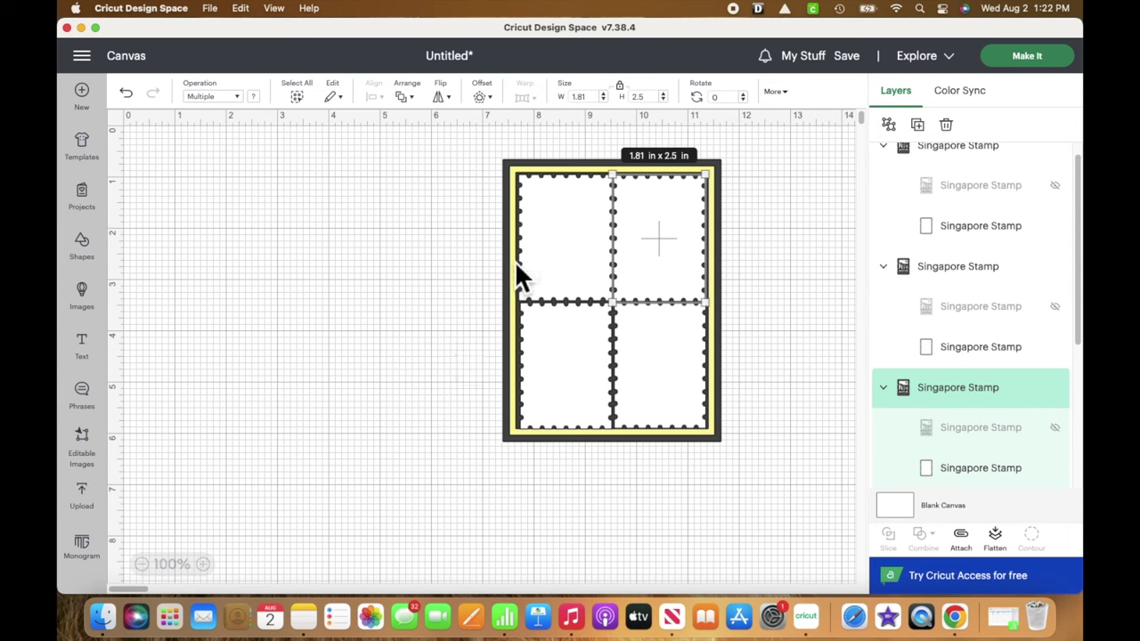
click(547, 248)
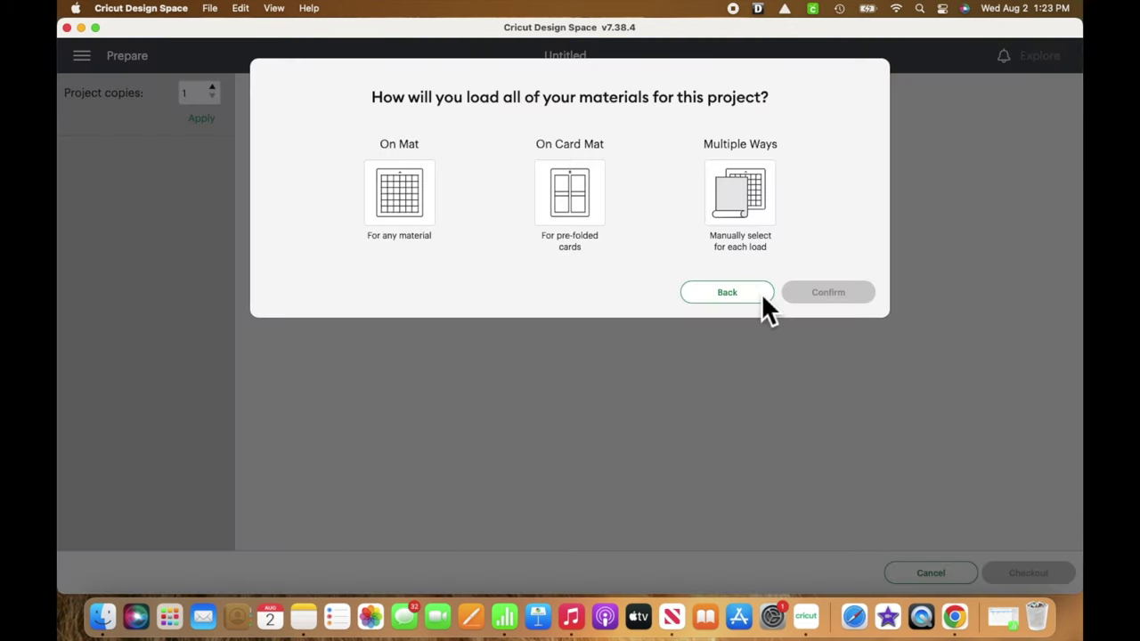
Step: Prepare the project on a 12 in x 12 in mat and set the stamp sheet's material size to 8.5 in x 11 in (Letter)
click(405, 200)
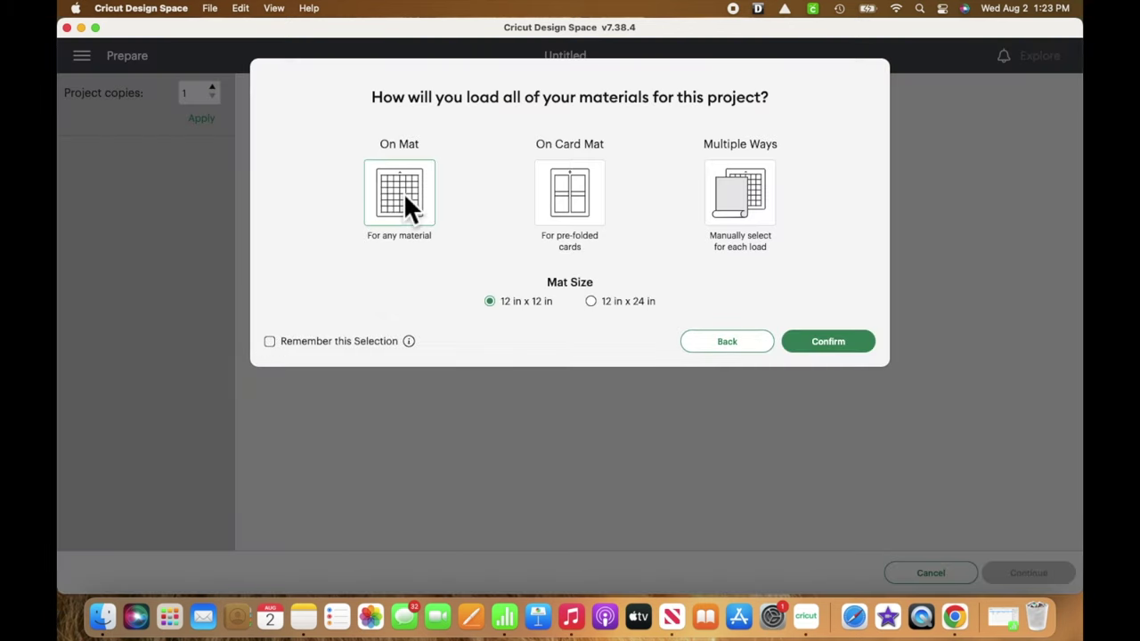
click(828, 341)
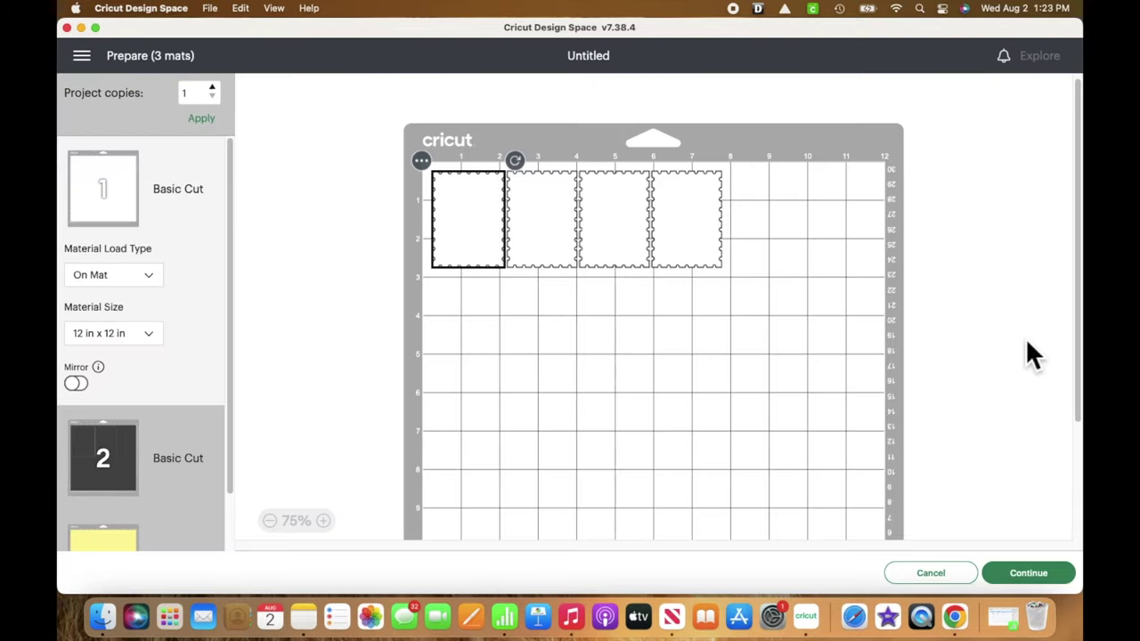
click(148, 333)
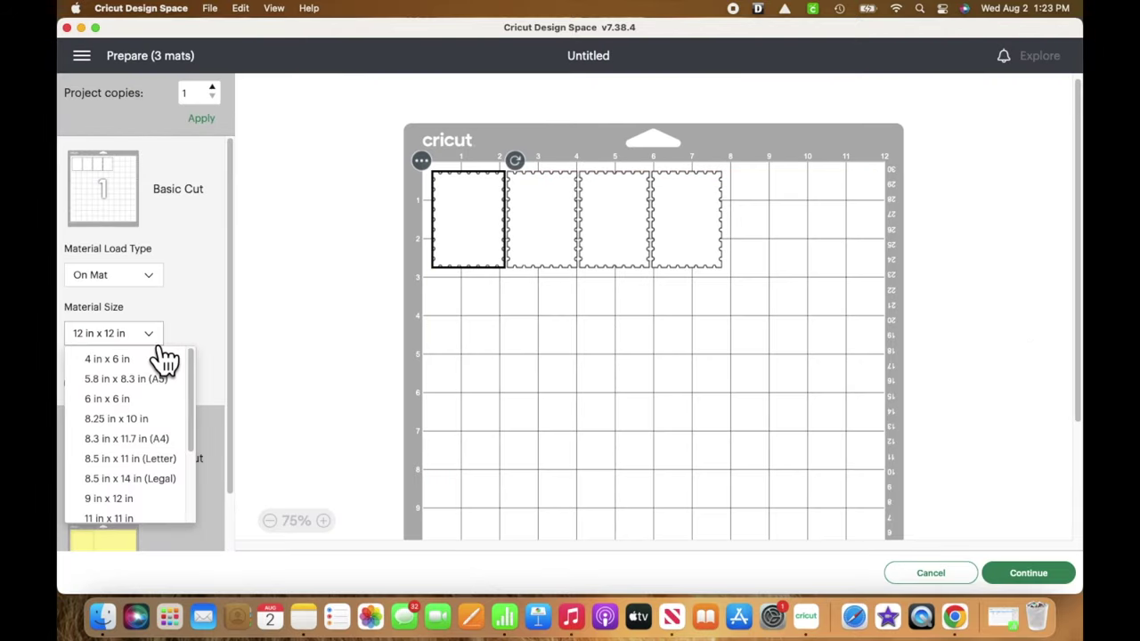
click(167, 459)
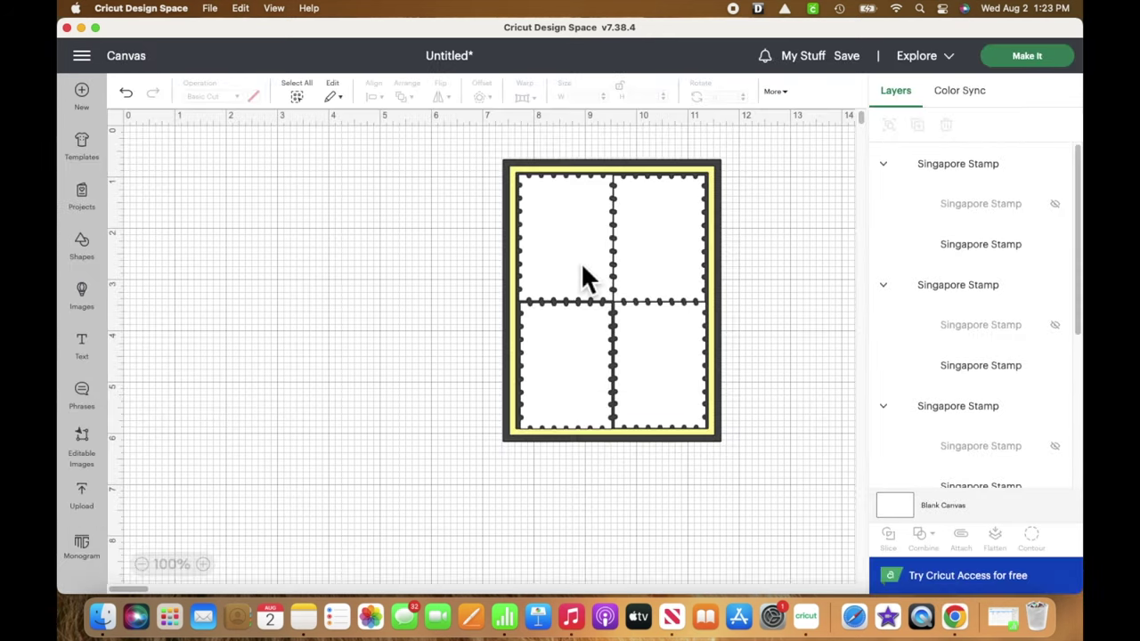
Step: Duplicate each of the four stamps on the card, leaving the copies beside it
right_click(585, 278)
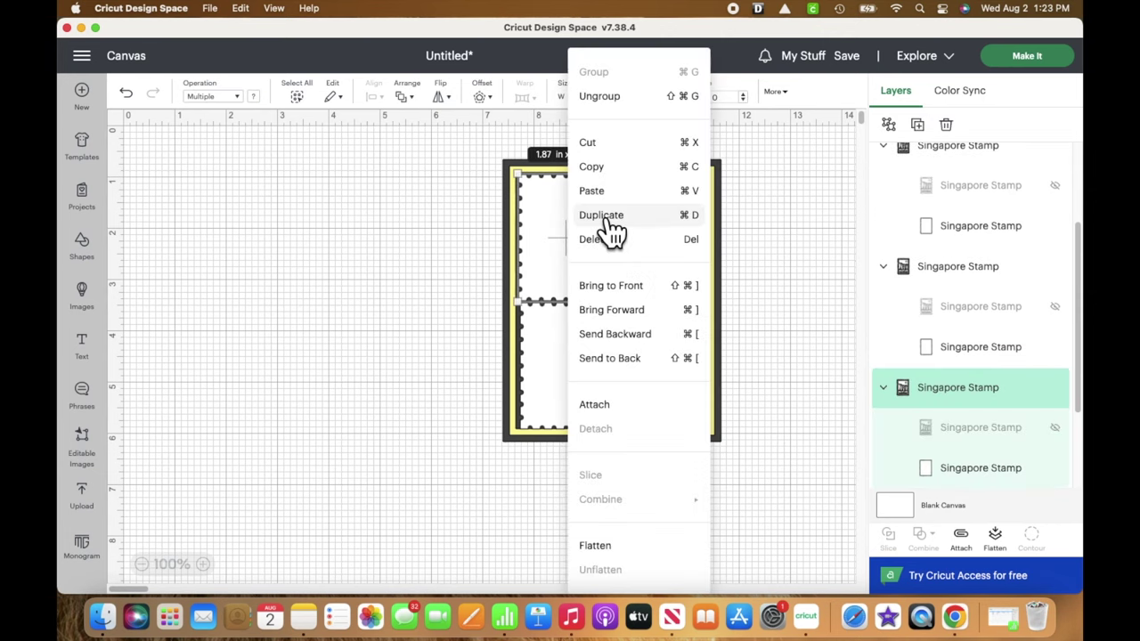
click(610, 222)
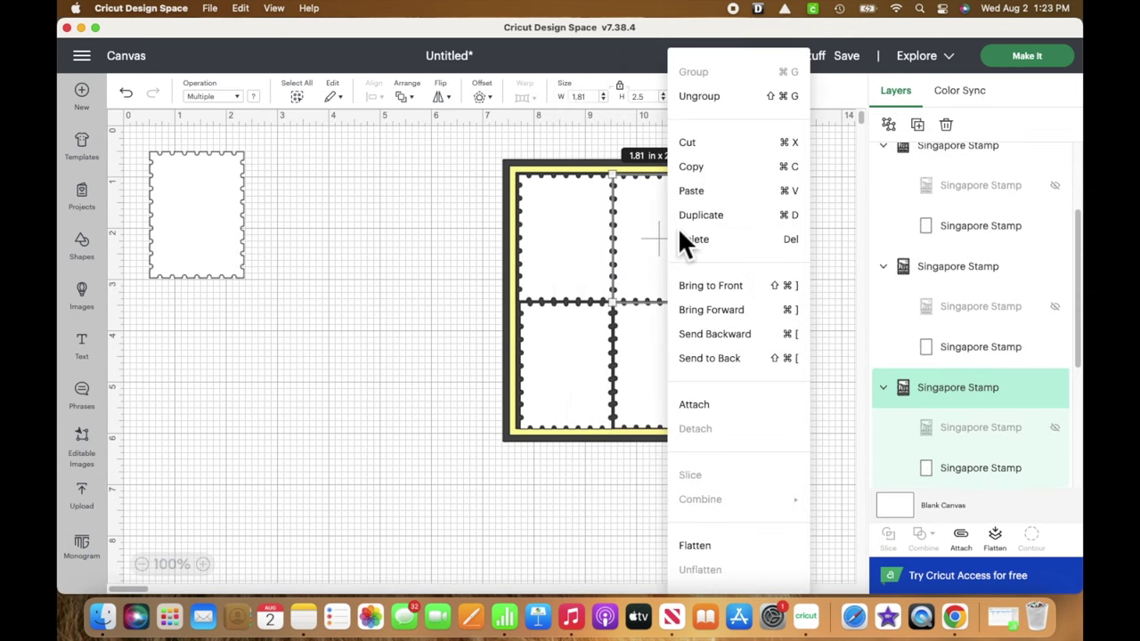
right_click(550, 383)
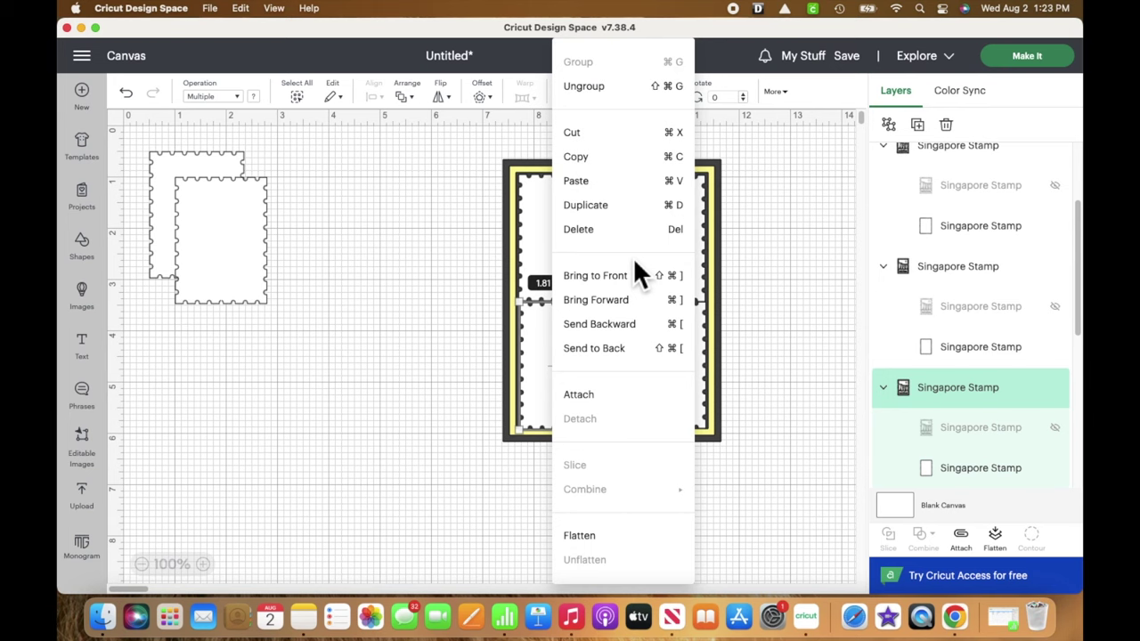
click(645, 260)
right_click(648, 257)
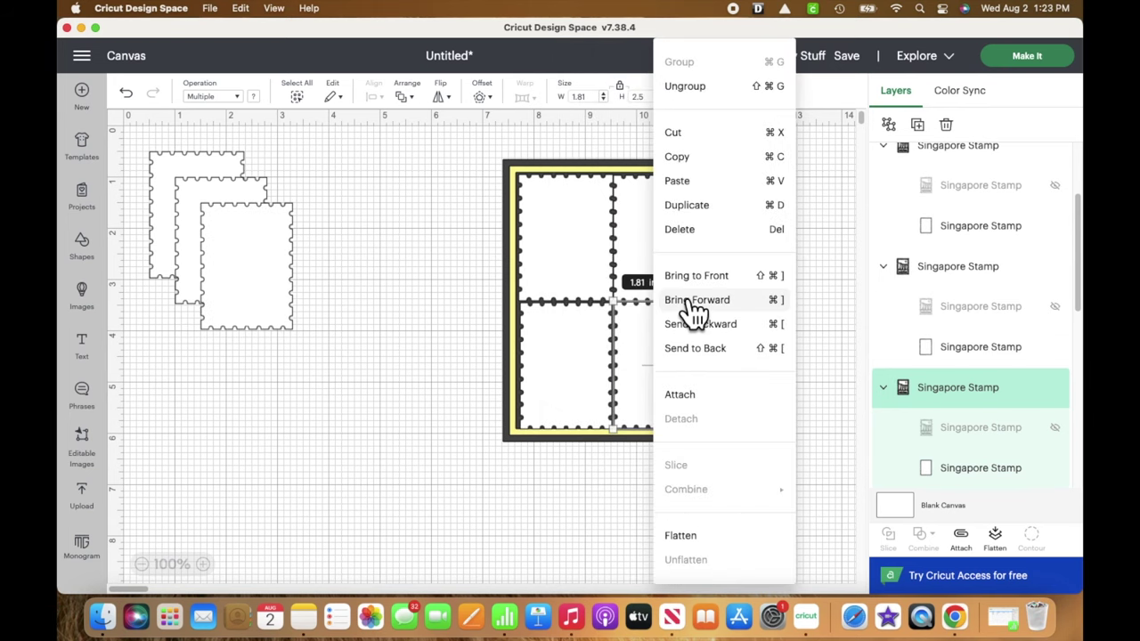
click(711, 214)
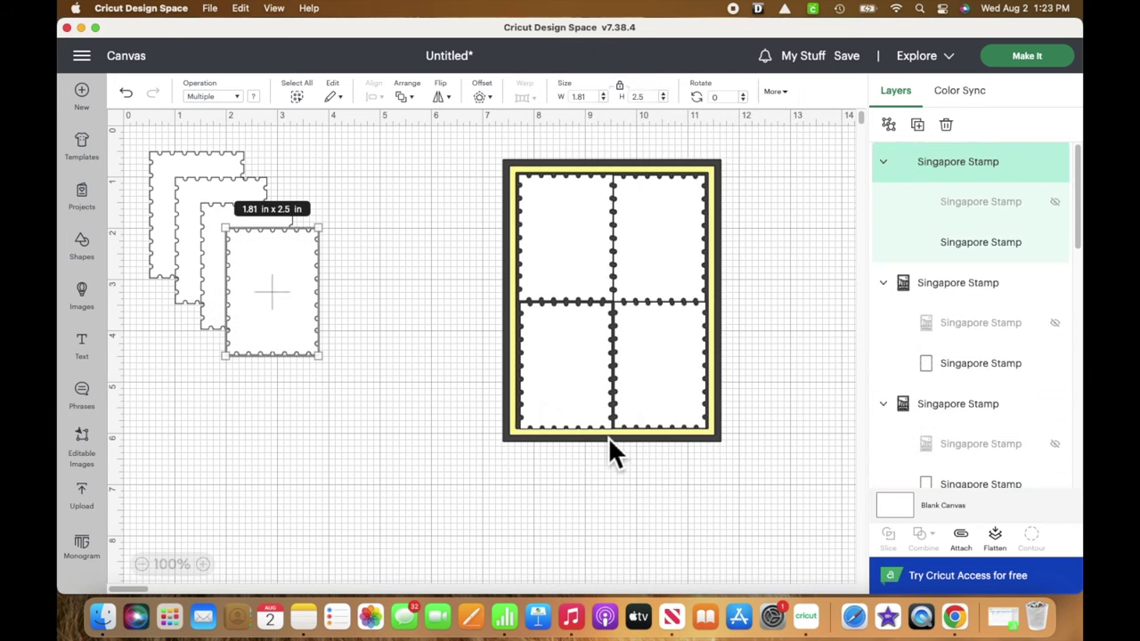
Step: Prepare the project on a mat with 8.5 in x 11 in (Letter) material for the stamps, and choose Medium Cardstock – 80 lb (216 gsm)
click(1034, 59)
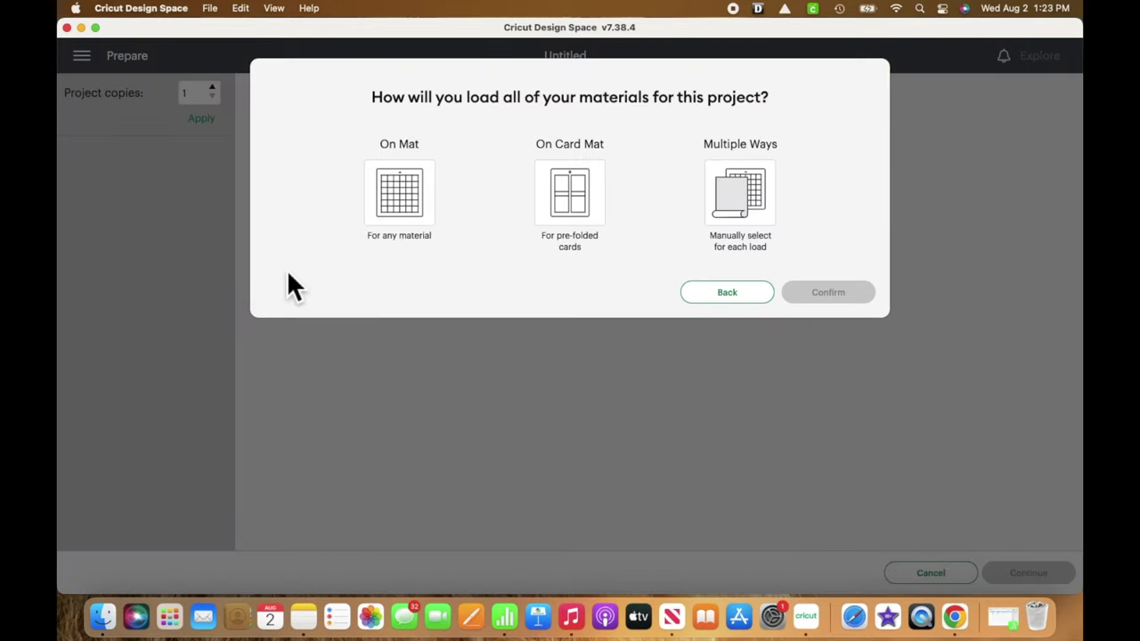
click(399, 191)
click(819, 339)
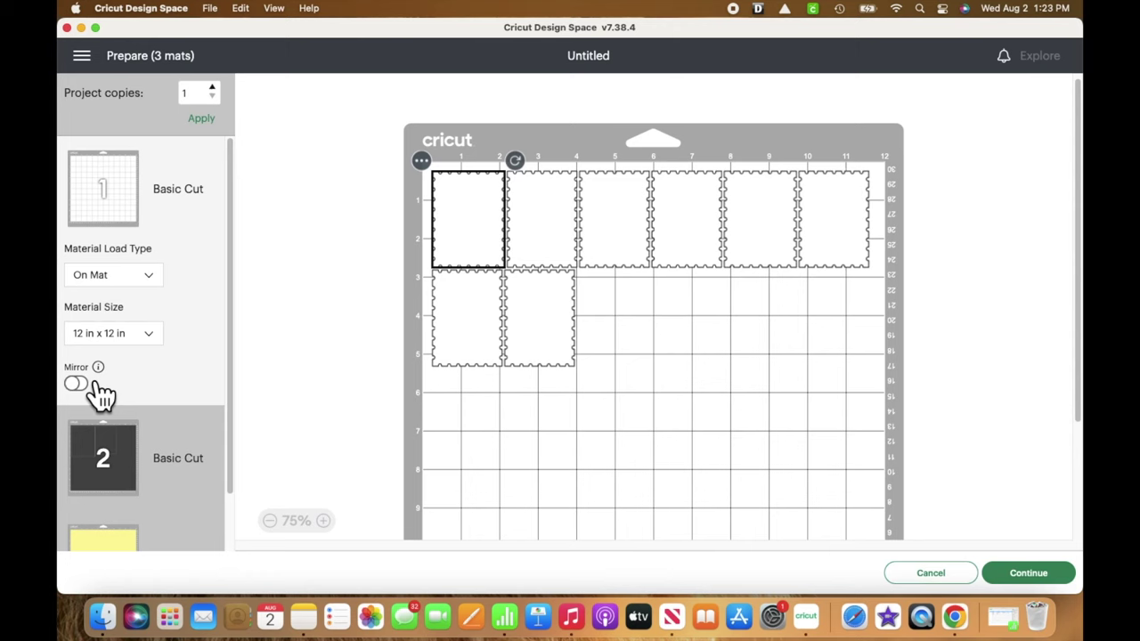
click(156, 336)
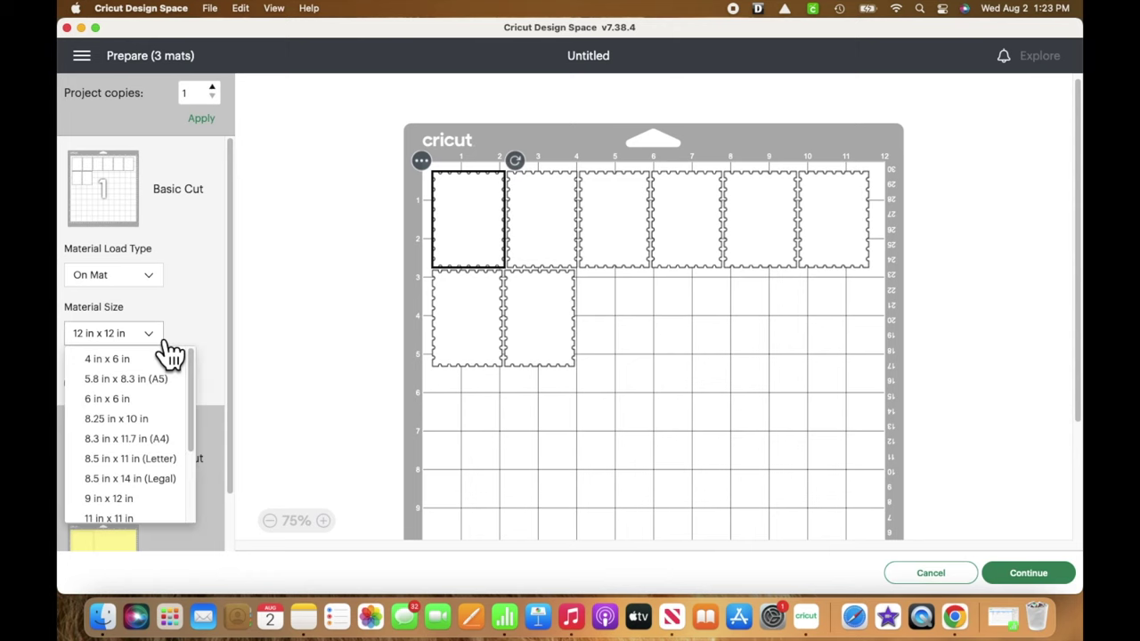
click(164, 461)
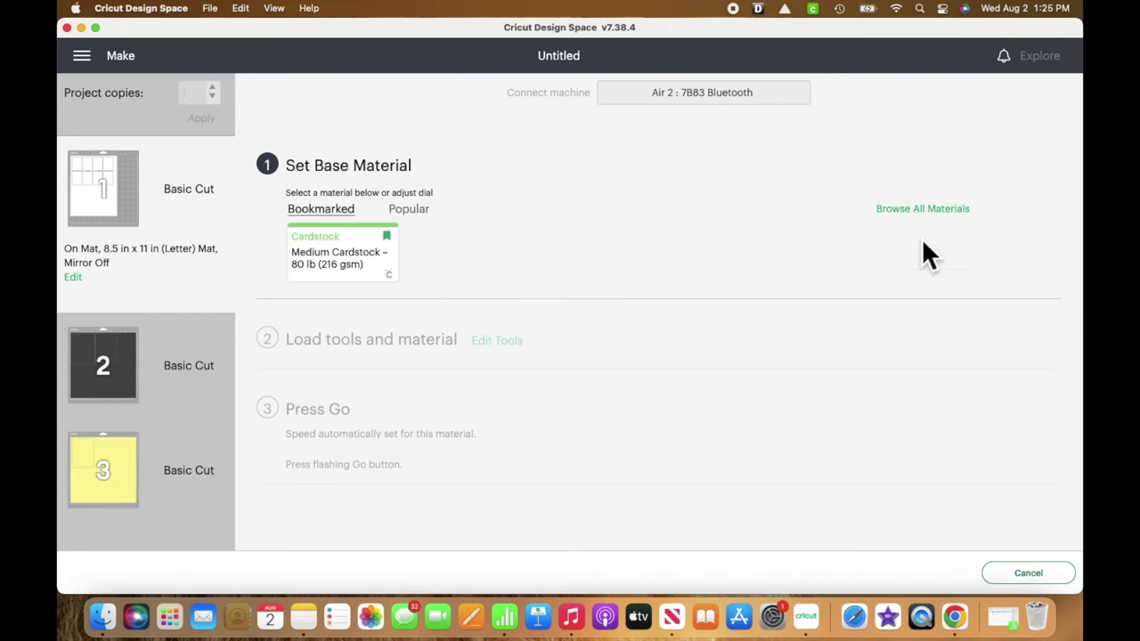
click(355, 278)
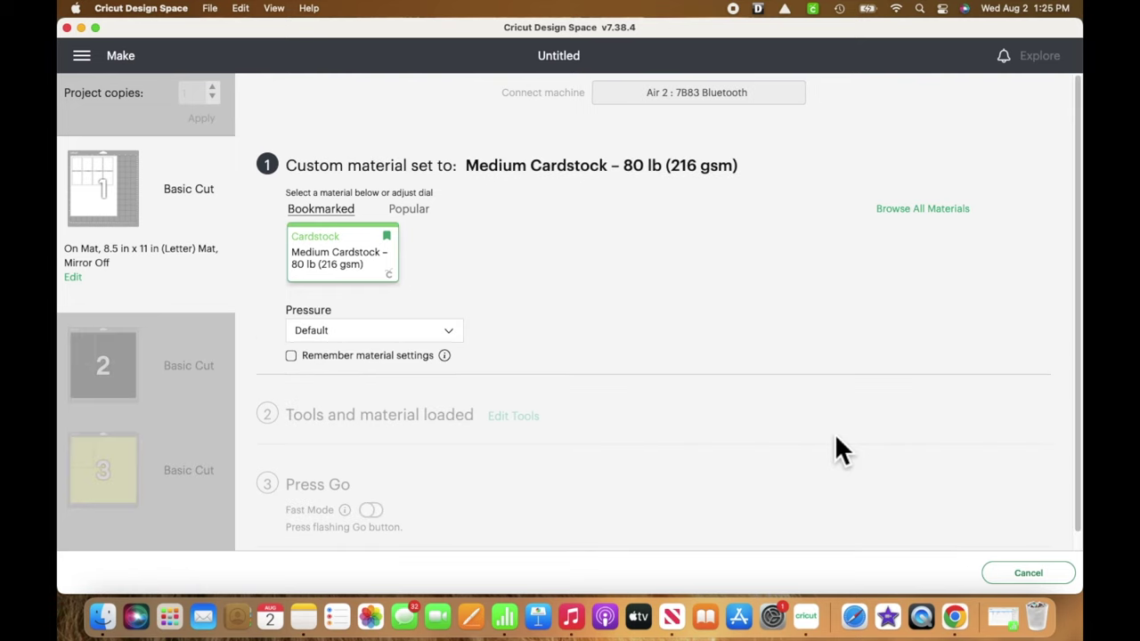